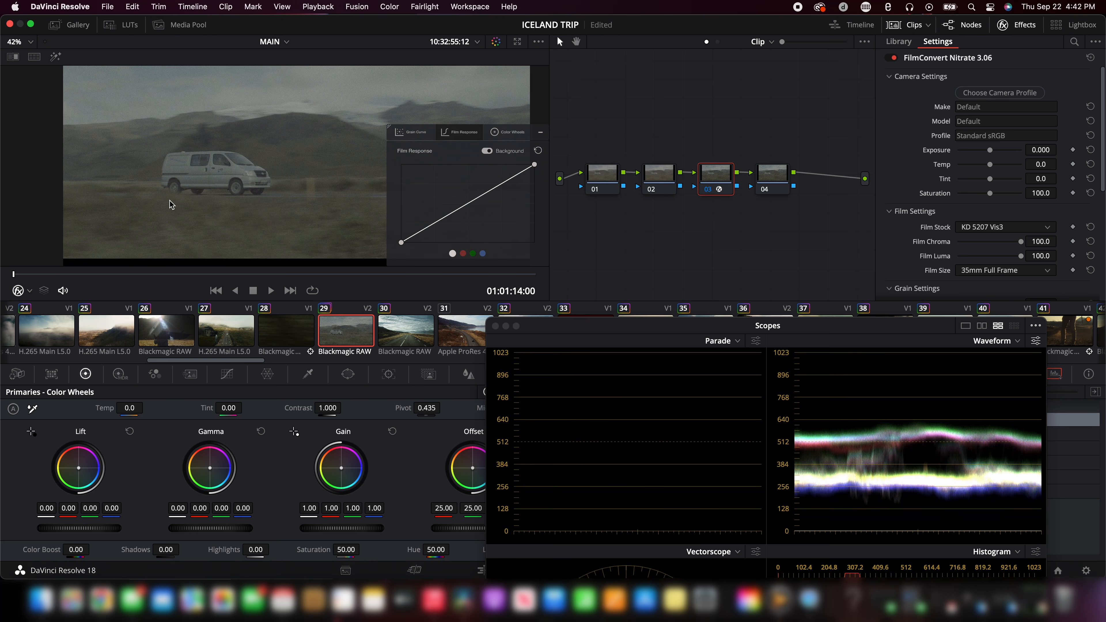
Step: Apply the Blackmagic Design, Pocket Cinema Camera 6K, Film Gen5 camera profile to FilmConvert Nitrate and collapse the film response overlay
left_click(999, 92)
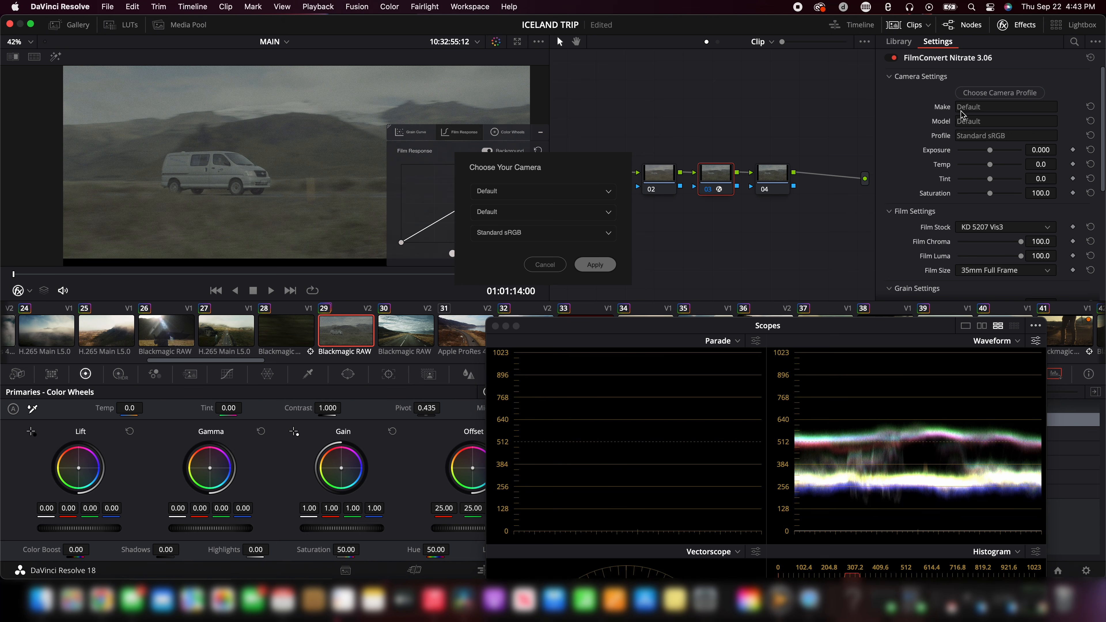
left_click(568, 191)
left_click(524, 212)
left_click(515, 212)
left_click(514, 252)
left_click(507, 237)
left_click(545, 262)
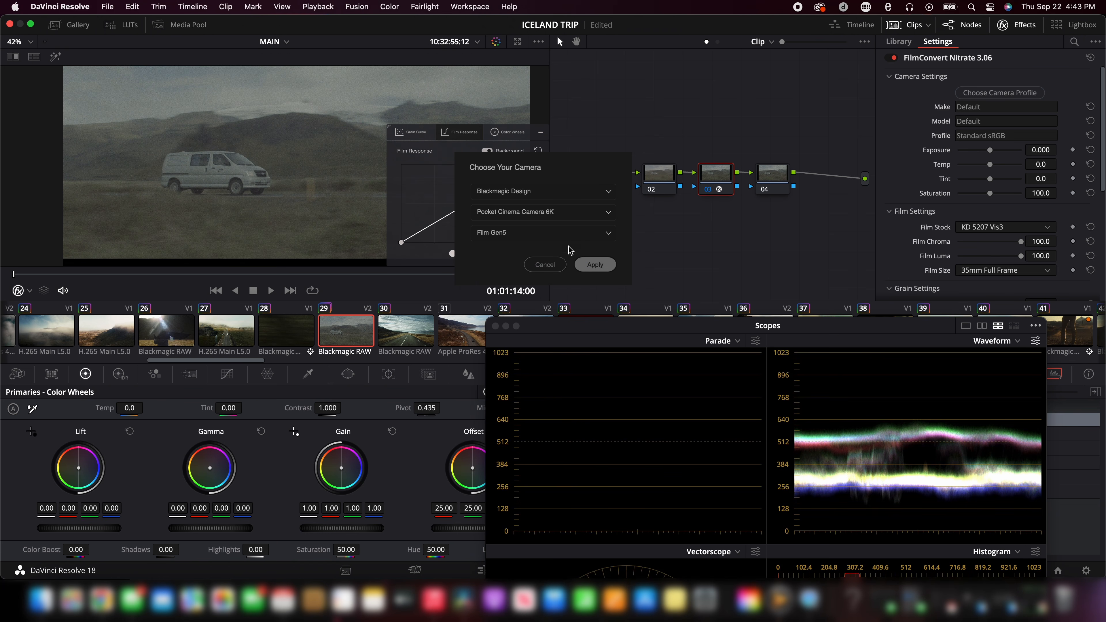
left_click(554, 233)
left_click(553, 231)
left_click(590, 264)
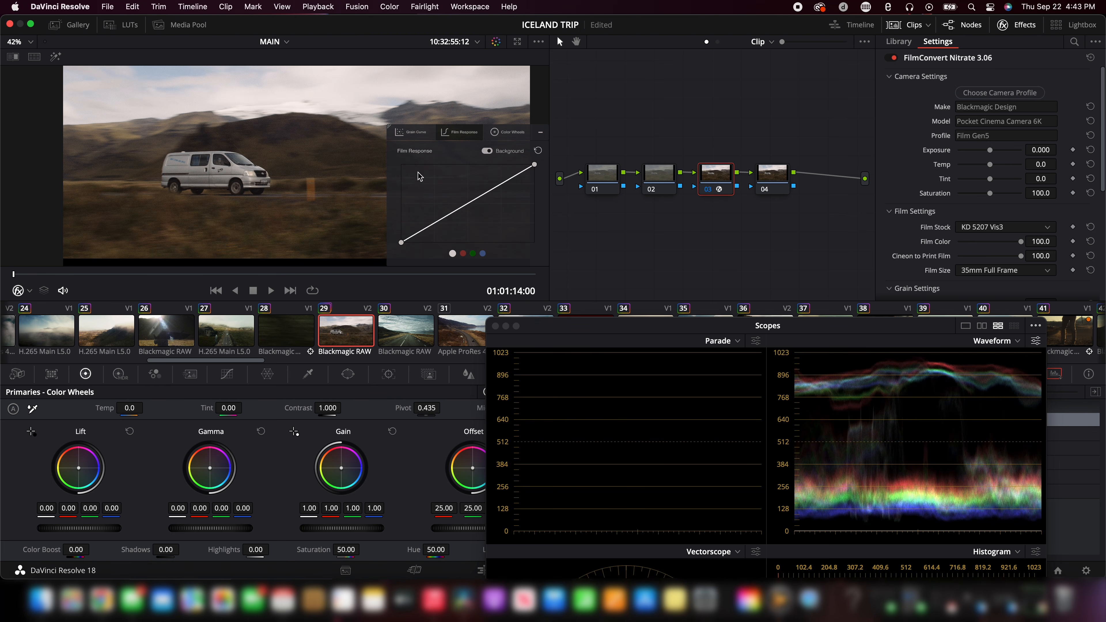
left_click(541, 134)
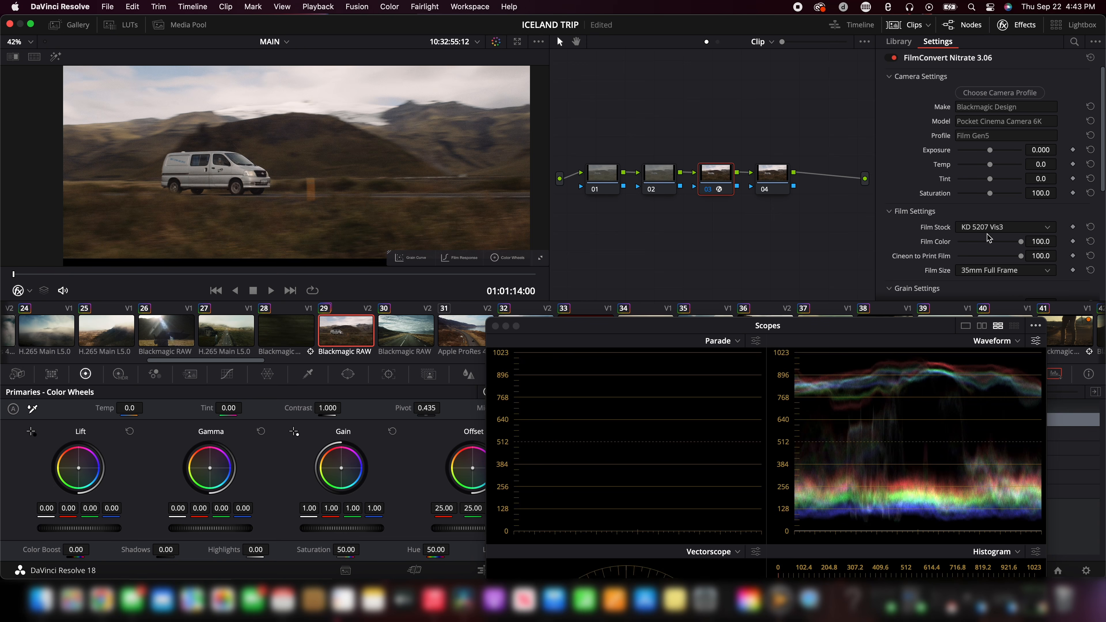
Step: Try the film stocks KD 5213 Vis3, FJ 8543 VD and FJ 8553 ET on the van clip
left_click(989, 229)
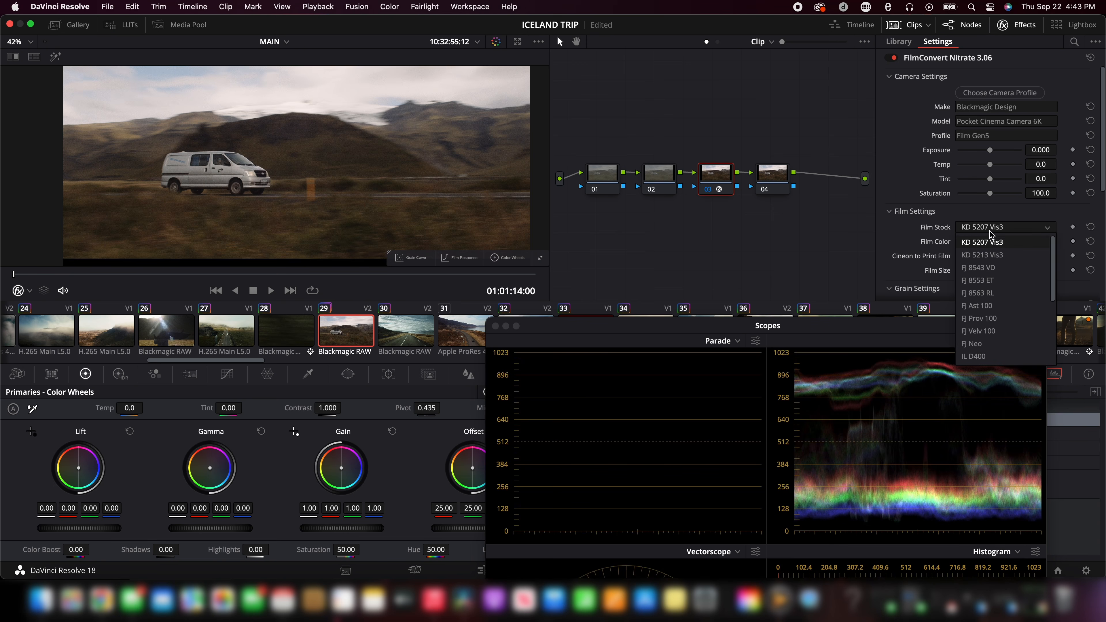
left_click(986, 256)
left_click(983, 230)
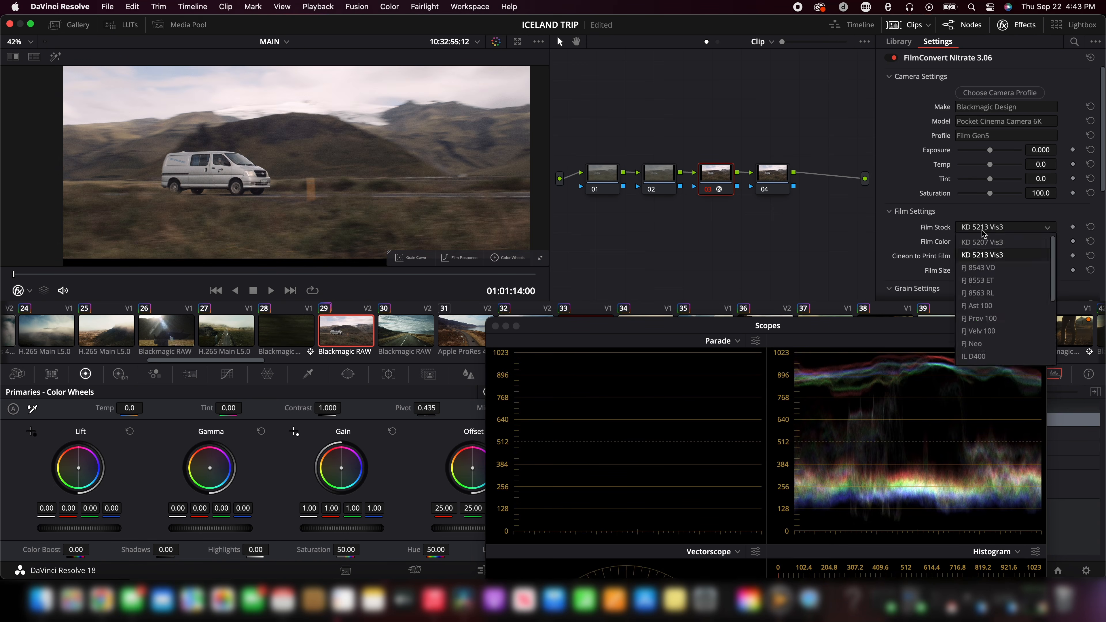
left_click(979, 267)
left_click(981, 227)
left_click(979, 279)
Step: Set the film stock to KD P400 Ptra and the FilmConvert camera exposure to 0.256
left_click(982, 228)
scroll(1014, 306, "down", 3)
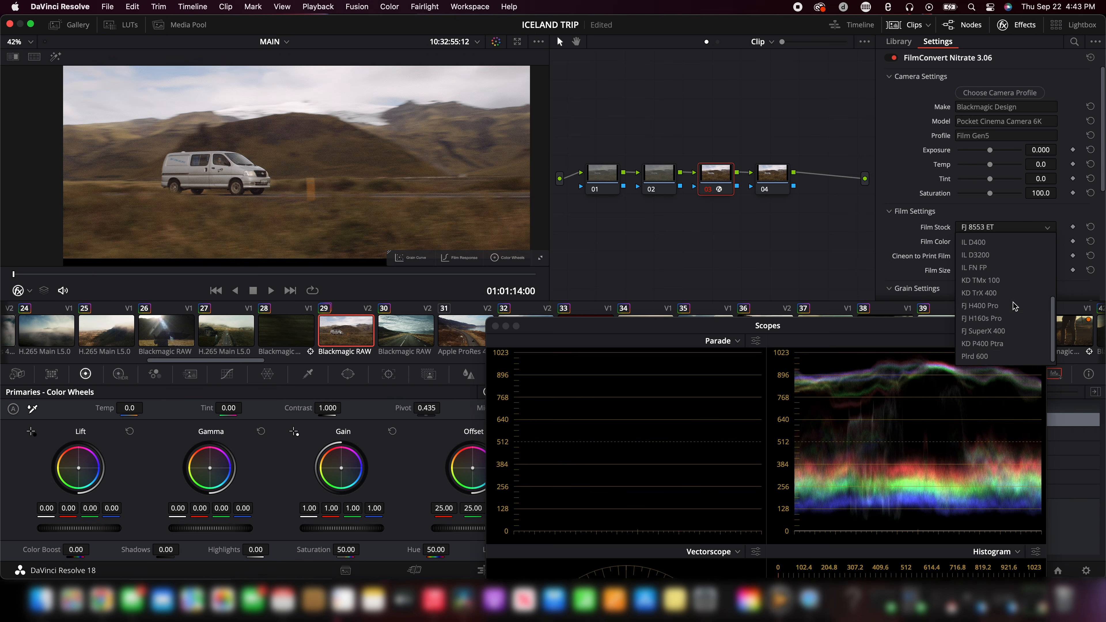
left_click(999, 344)
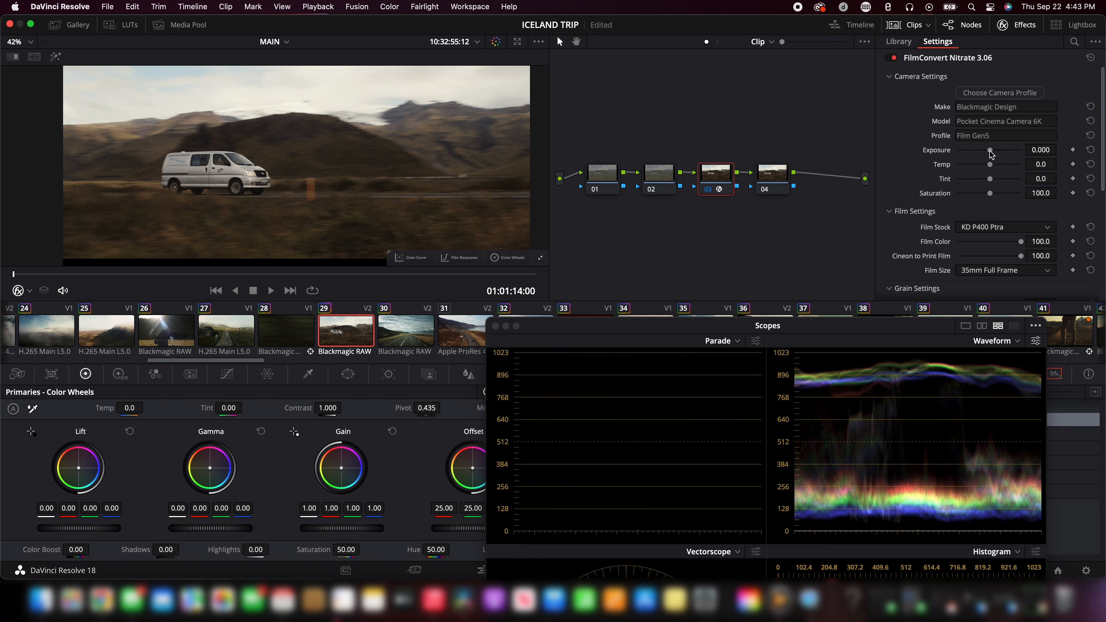
left_click_drag(991, 154, 992, 154)
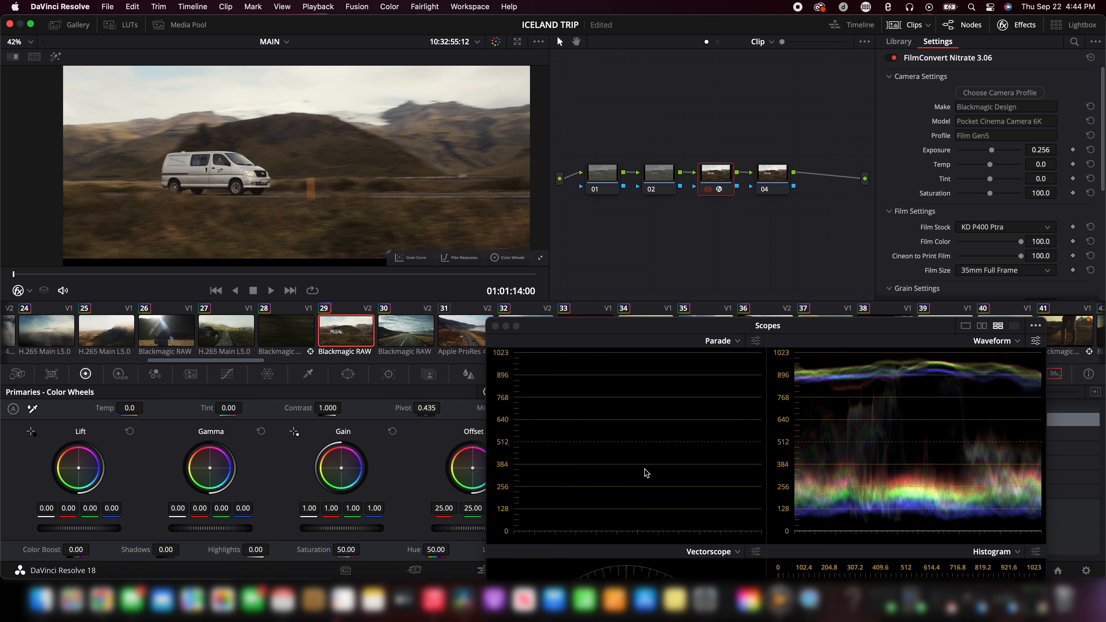
Step: Lower the primaries Highlights on node 02 to -37.00
left_click(671, 179)
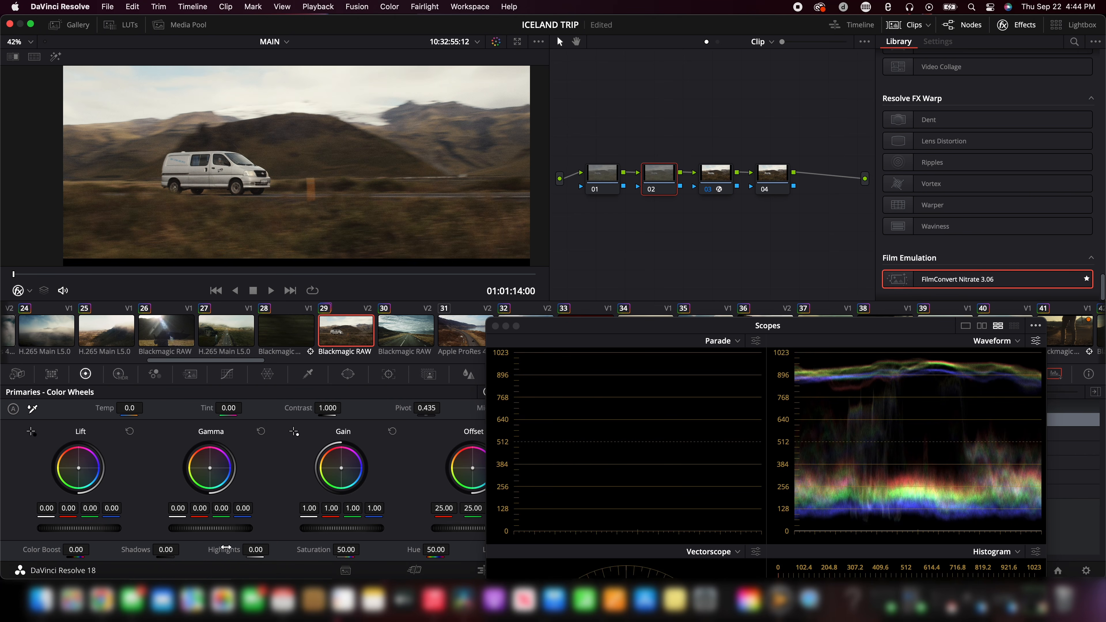
left_click_drag(225, 550, 182, 559)
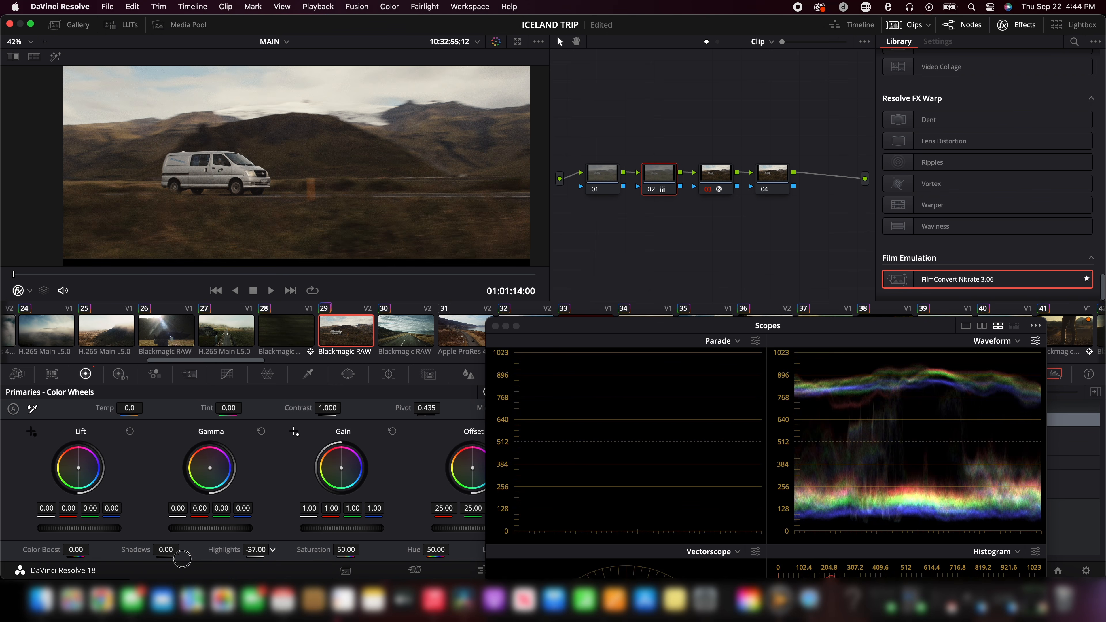
double_click(228, 549)
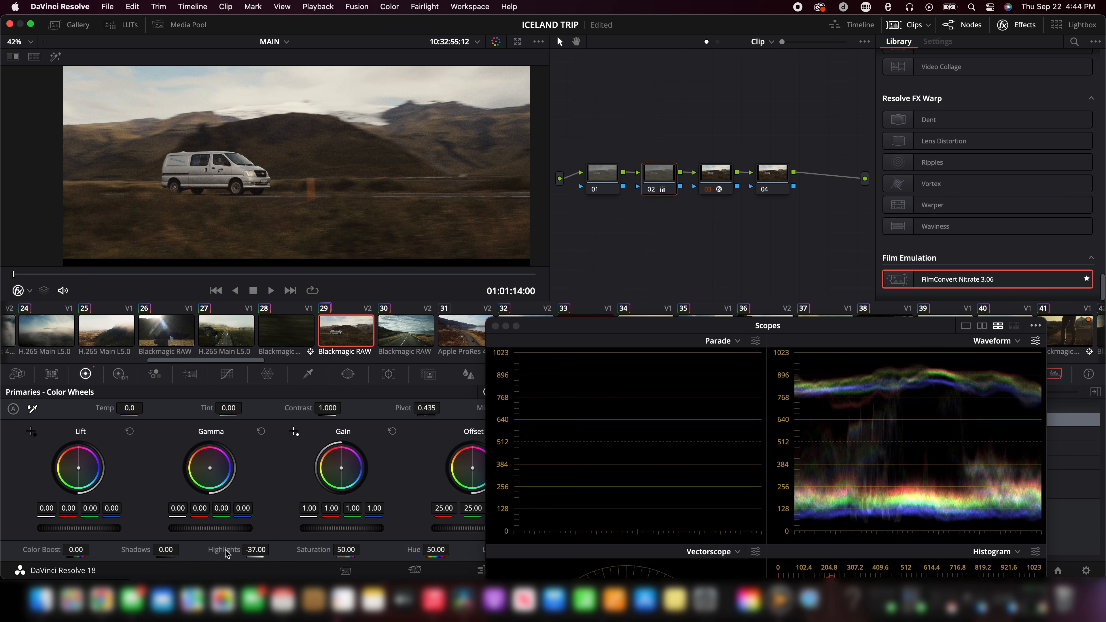
Step: On node 03, set the FilmConvert temp to -39.4 and tint to -15.6, and choose Super 35 as film size
left_click(716, 174)
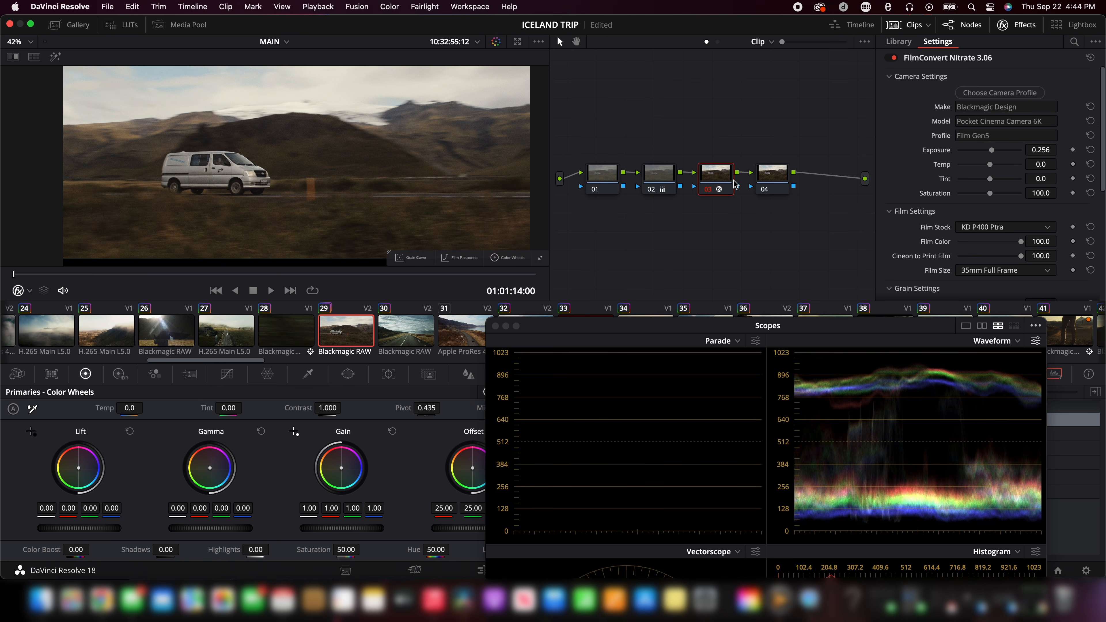
mouse_move(990, 164)
left_mouse_down()
mouse_move(978, 169)
mouse_move(988, 181)
mouse_move(979, 169)
left_mouse_up()
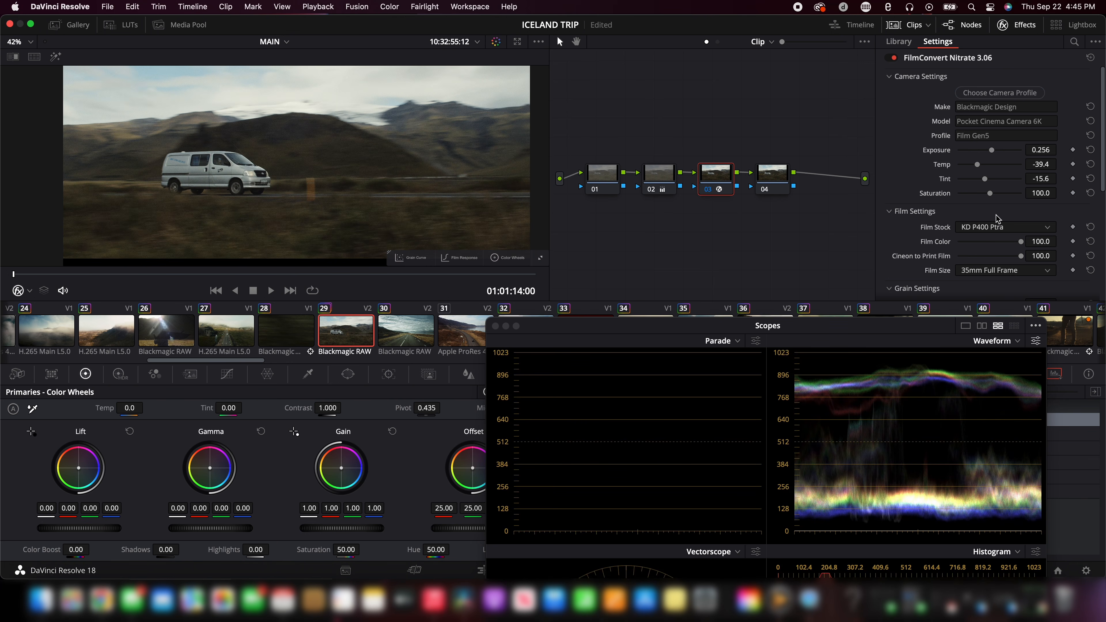
left_click(979, 272)
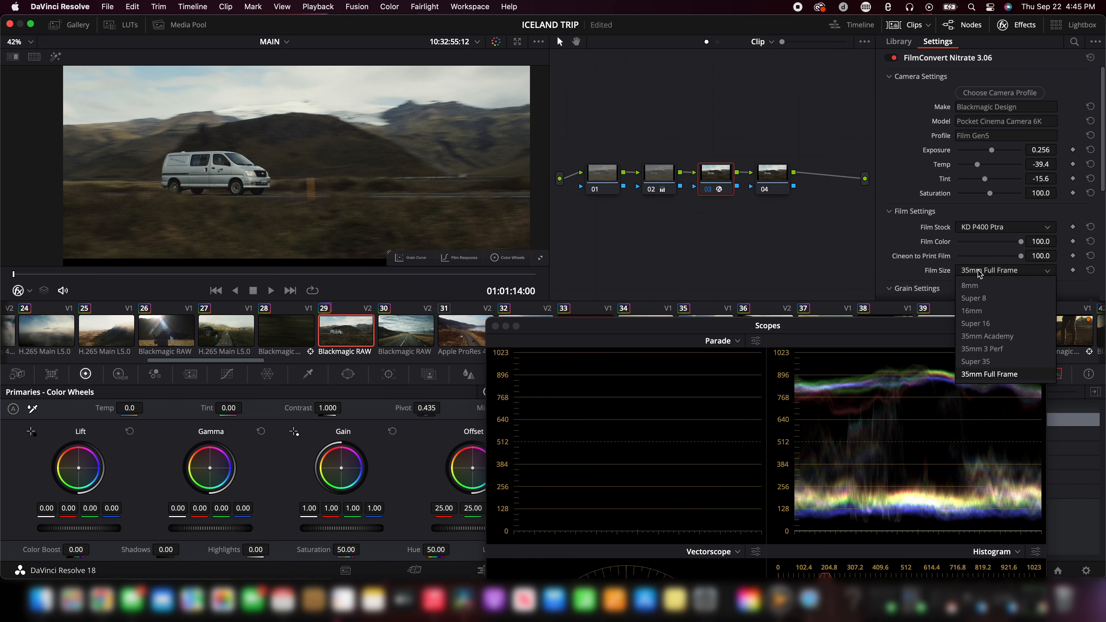
left_click(978, 364)
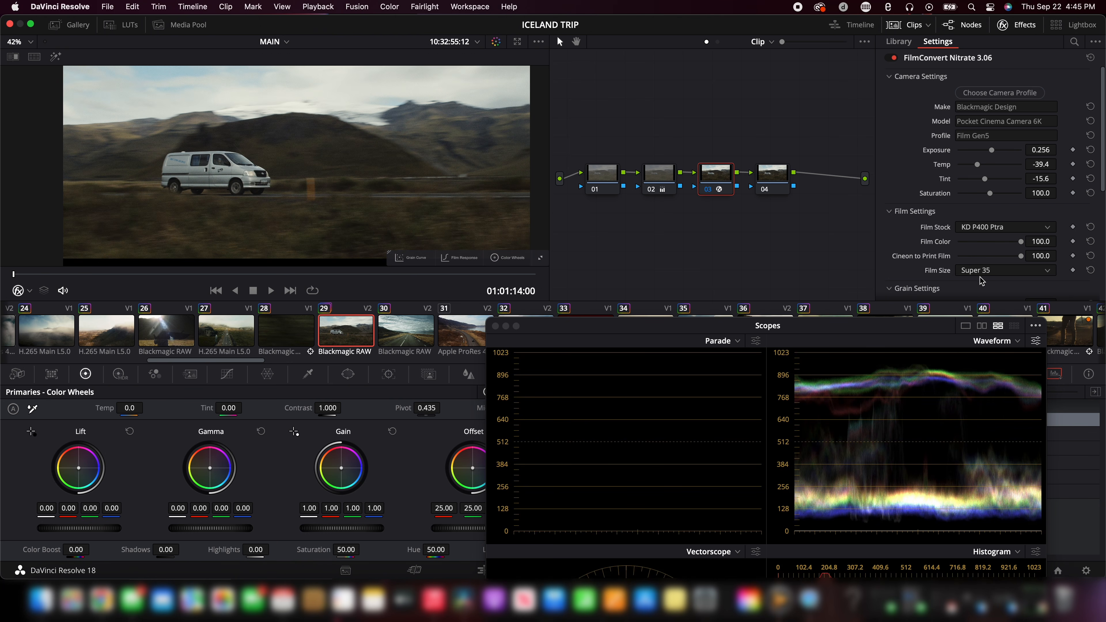
Step: Reduce film grain in the dark tones by lowering the Blacks and Shadows points of the grain response curve
scroll(982, 281, "down", 5)
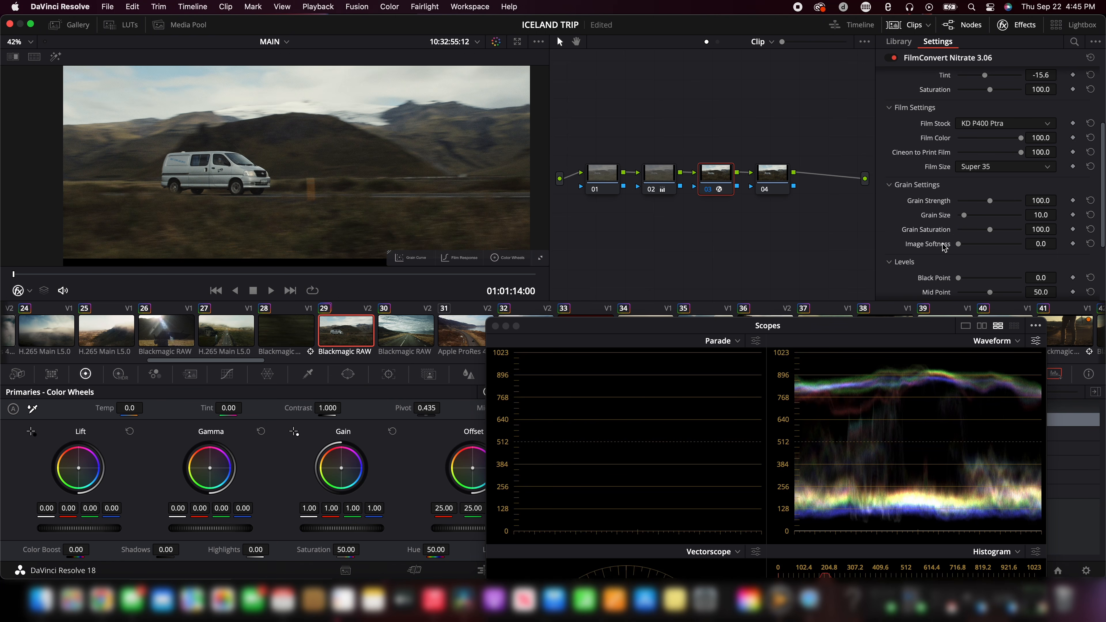
left_click(411, 258)
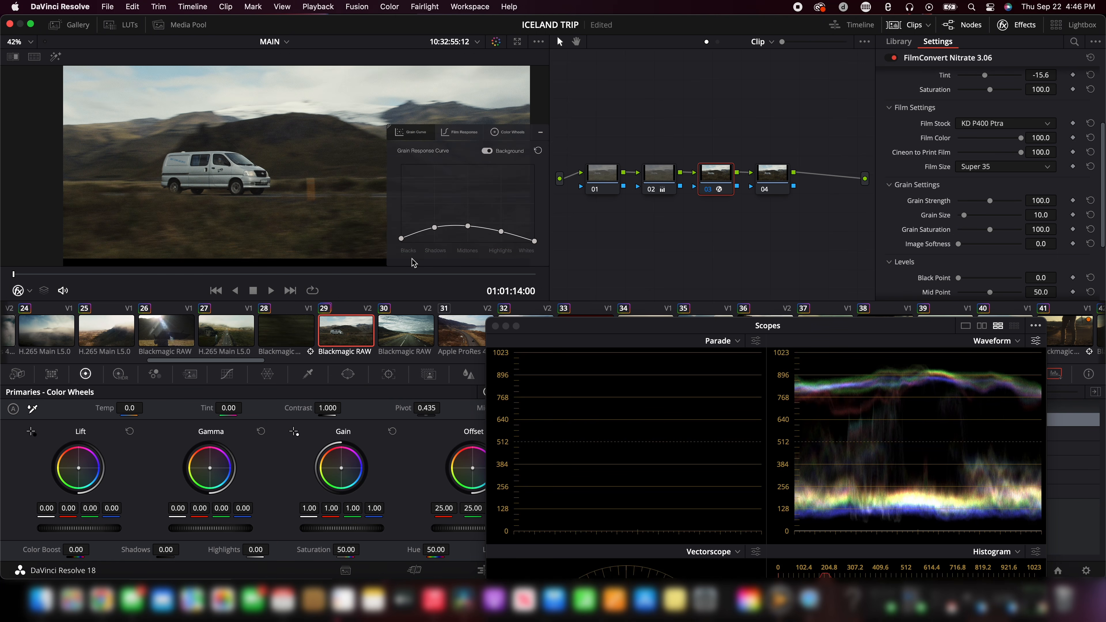
left_click(540, 132)
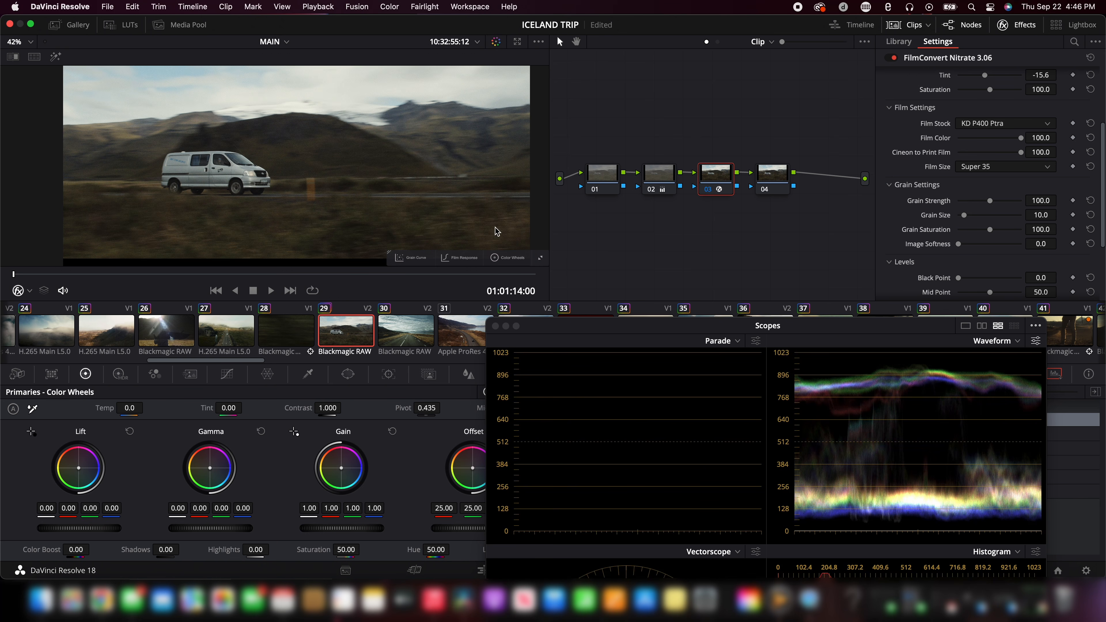
left_click(414, 258)
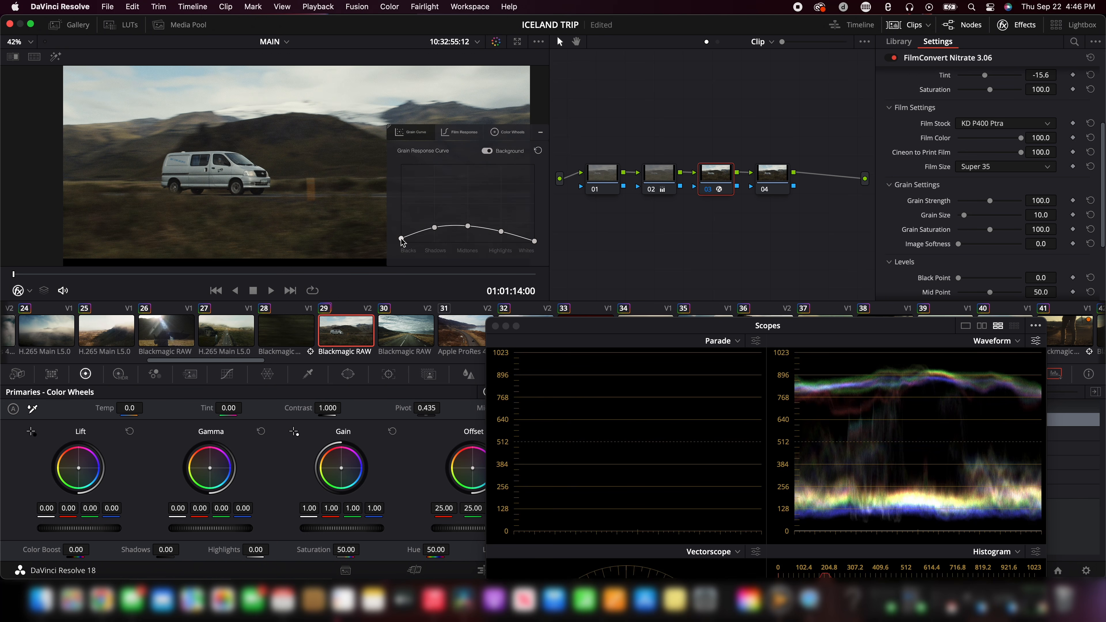
left_click_drag(400, 238, 437, 237)
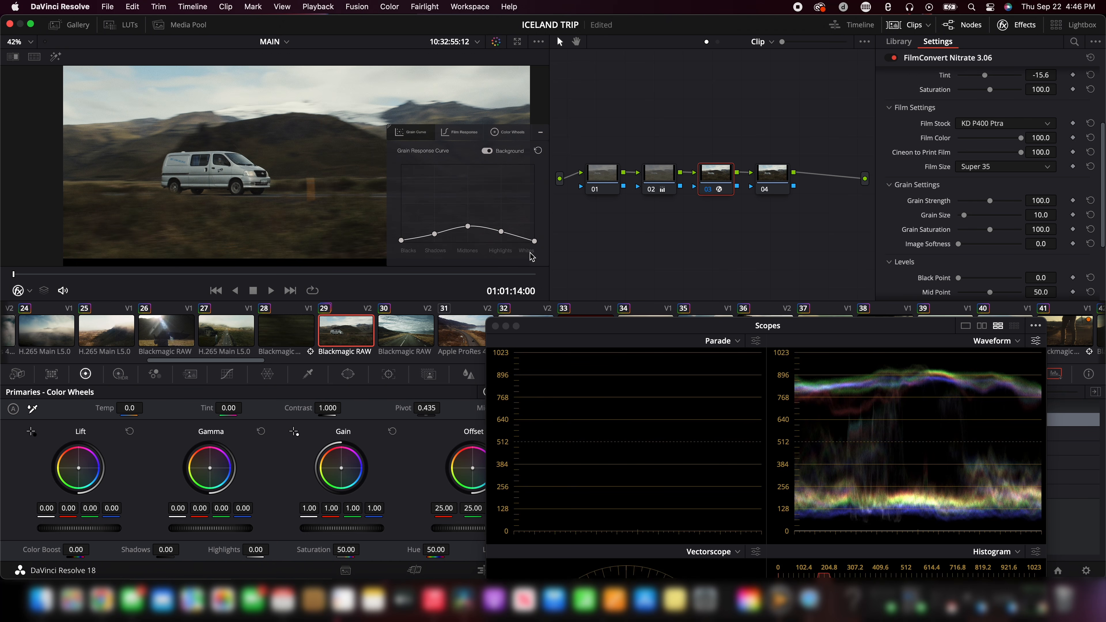
Step: Set the FilmConvert Levels mid point to 48.6 and collapse the grain curve overlay
scroll(991, 266, "down", 5)
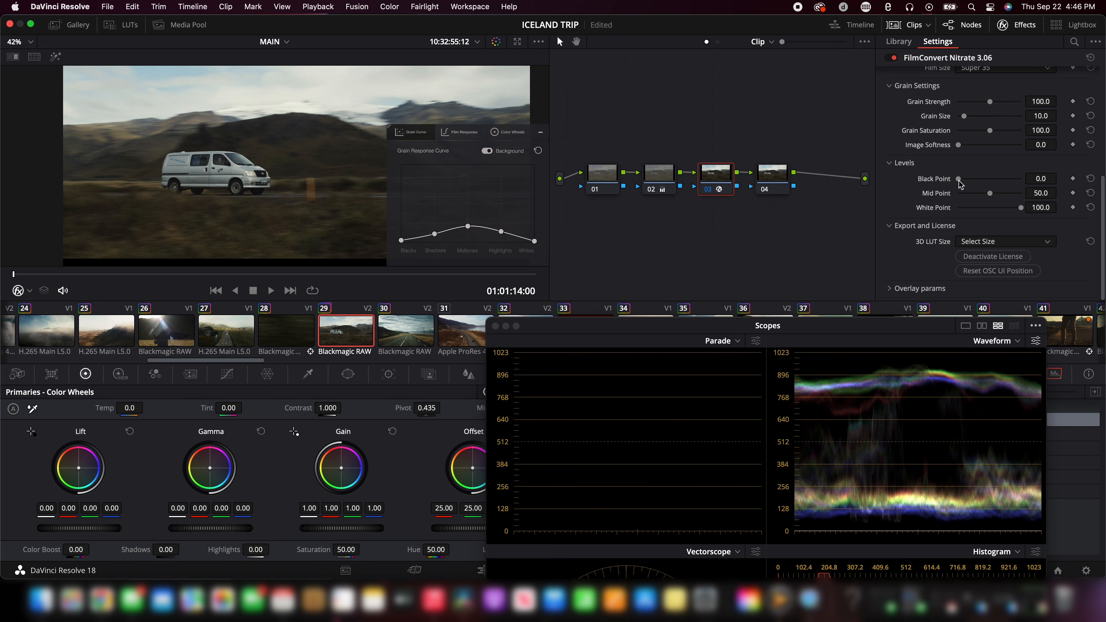
left_click_drag(959, 180, 936, 180)
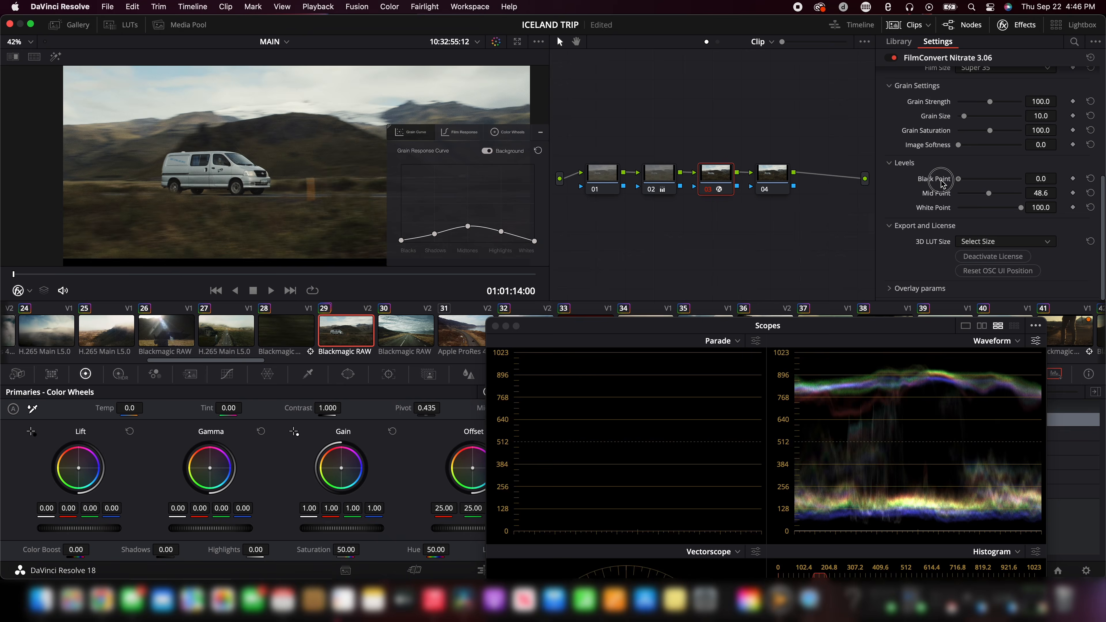
left_click_drag(1020, 208, 1043, 217)
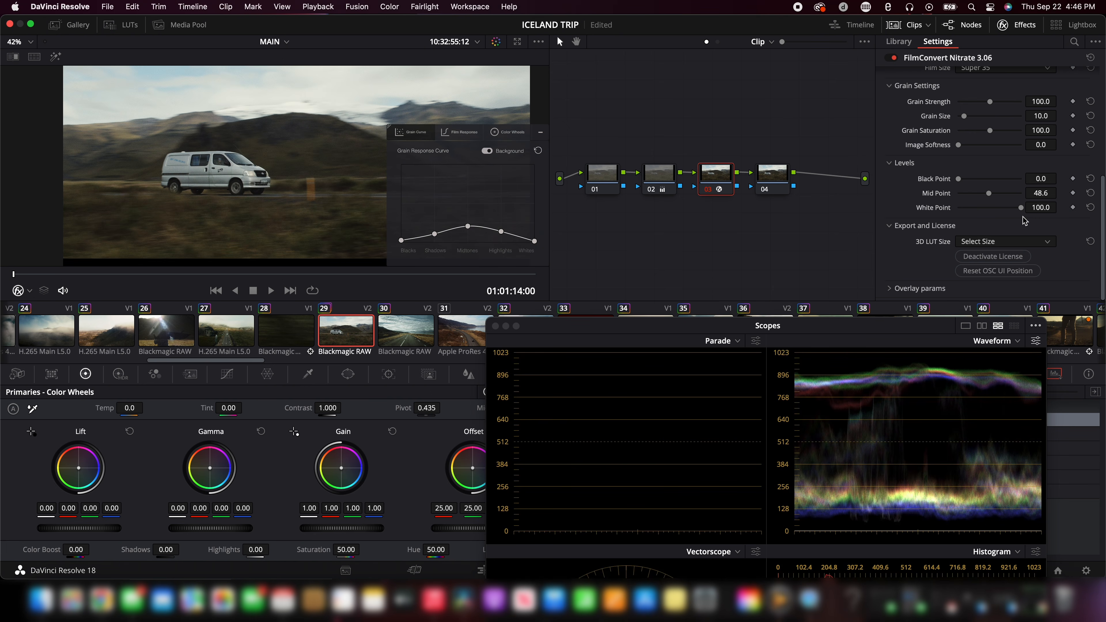
left_click(541, 135)
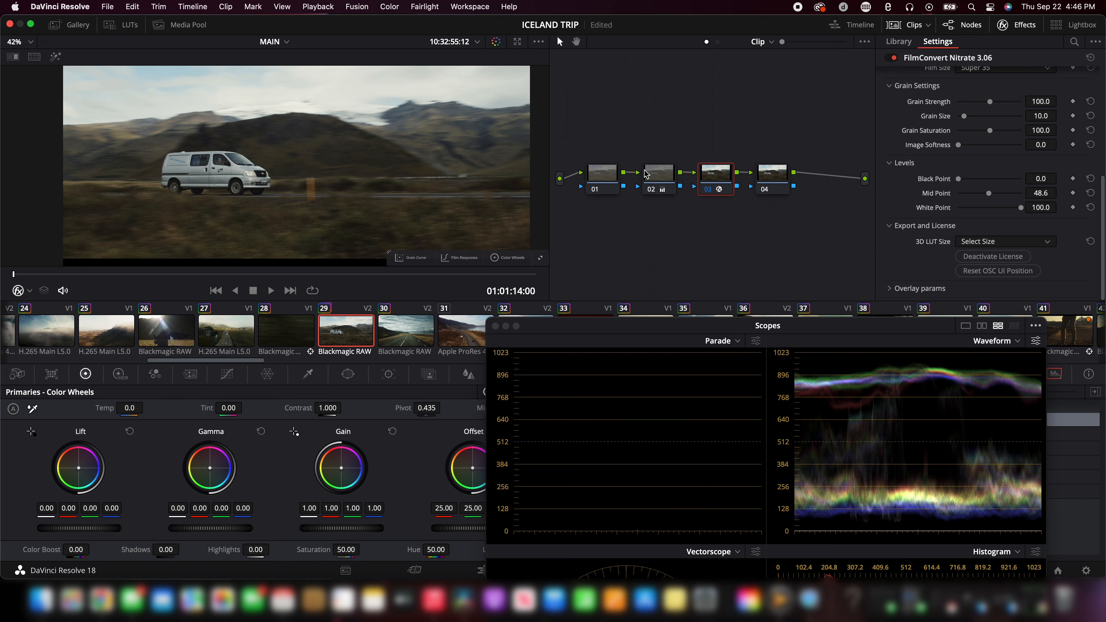
Step: Move node 04 below node 01 and add an outside node to it
left_click(773, 177)
left_click_drag(773, 177, 597, 222)
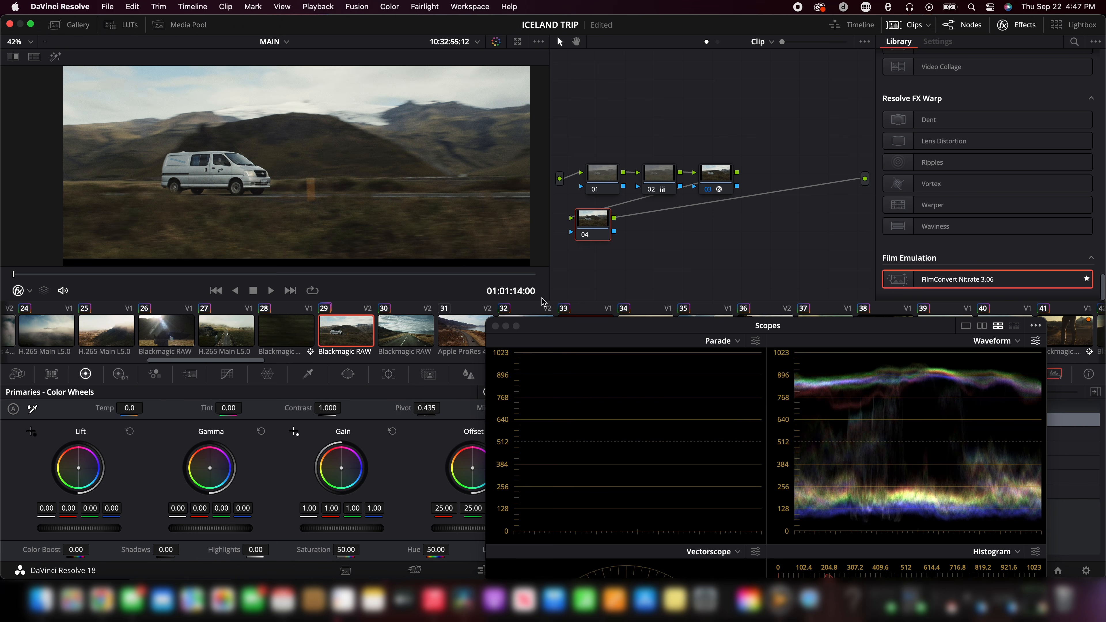
right_click(590, 222)
mouse_move(623, 283)
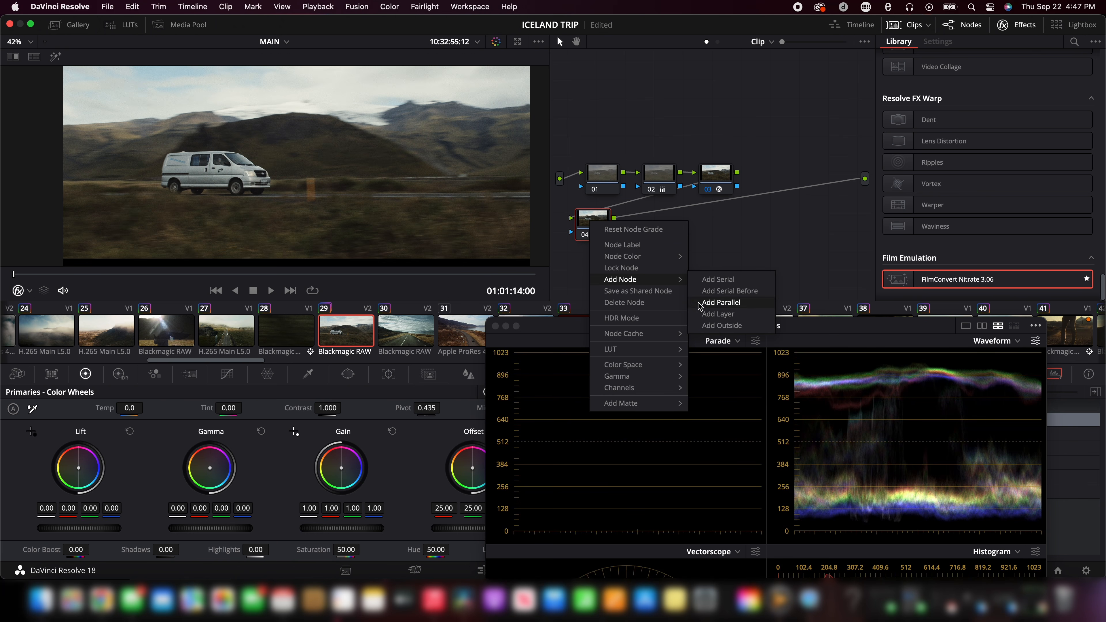
left_click(721, 325)
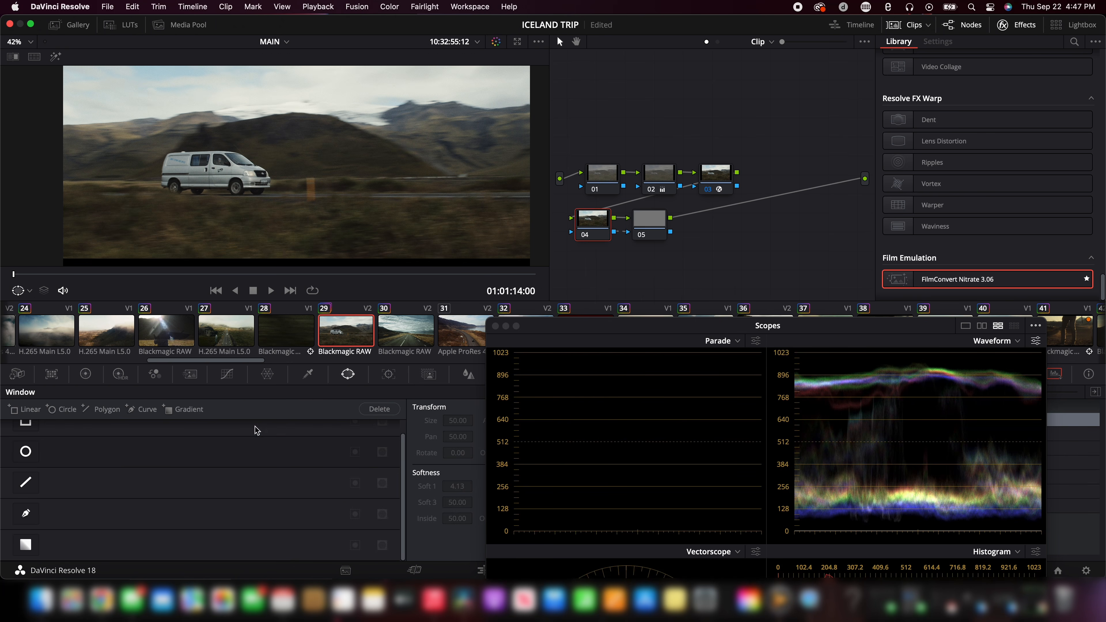
Step: Add a circle window on node 04, stretched into a wide ellipse around the van with softness 36.00, and save the project
left_click(26, 452)
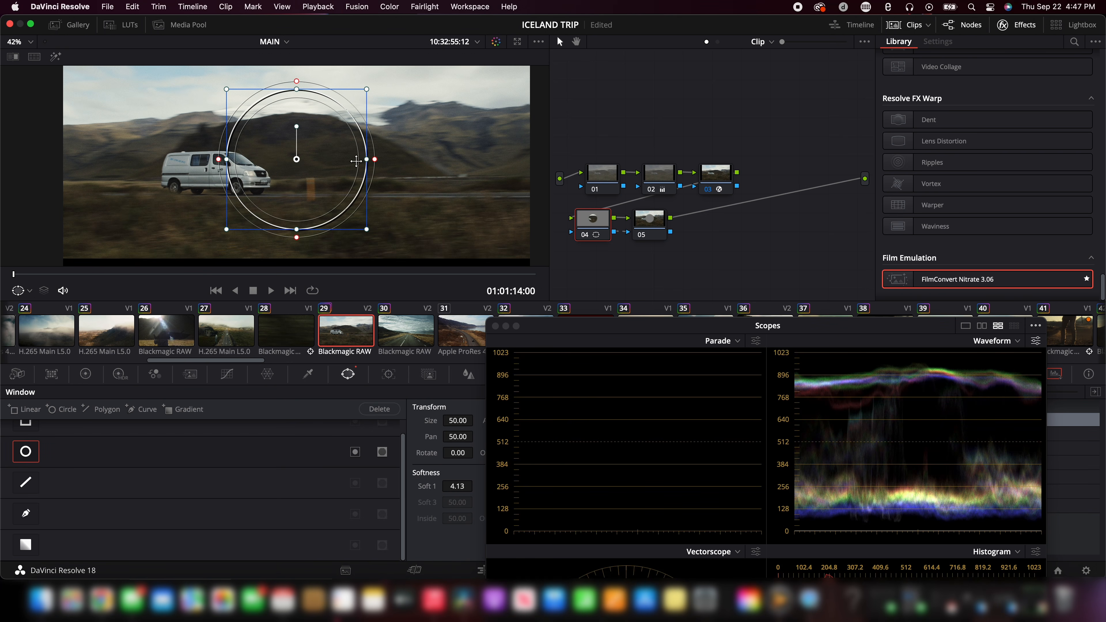
left_click_drag(369, 163, 494, 163)
left_click_drag(409, 176, 380, 195)
left_click_drag(498, 179, 1075, 218)
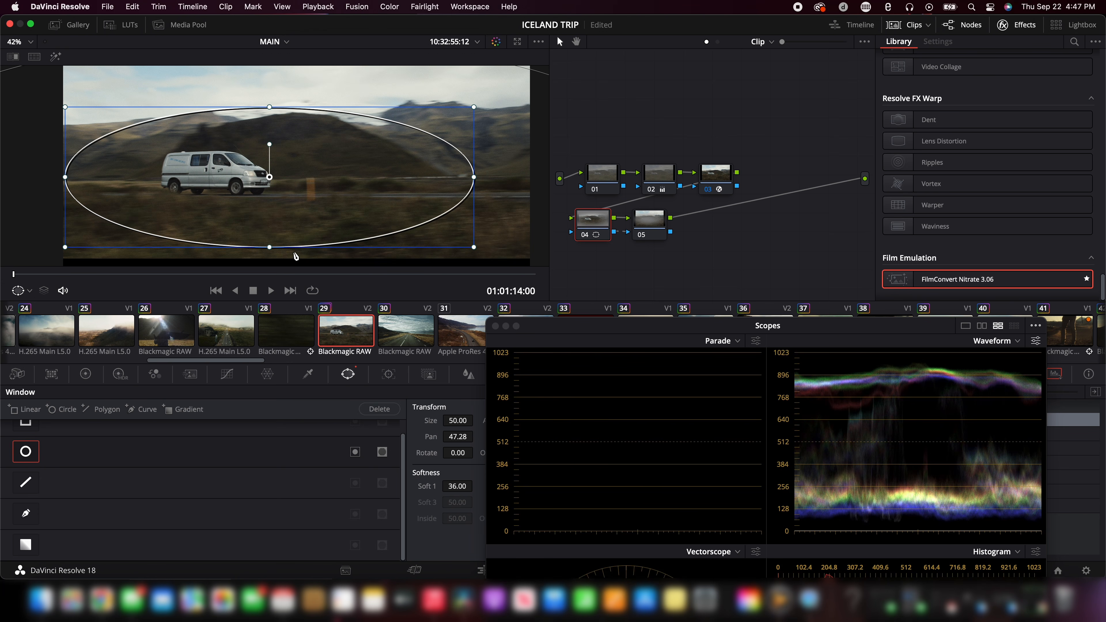
key("super+s")
Step: Invert the ellipse window and pull the middle of node 04's custom curve down to darken the surrounding area
left_click(355, 452)
left_click(226, 374)
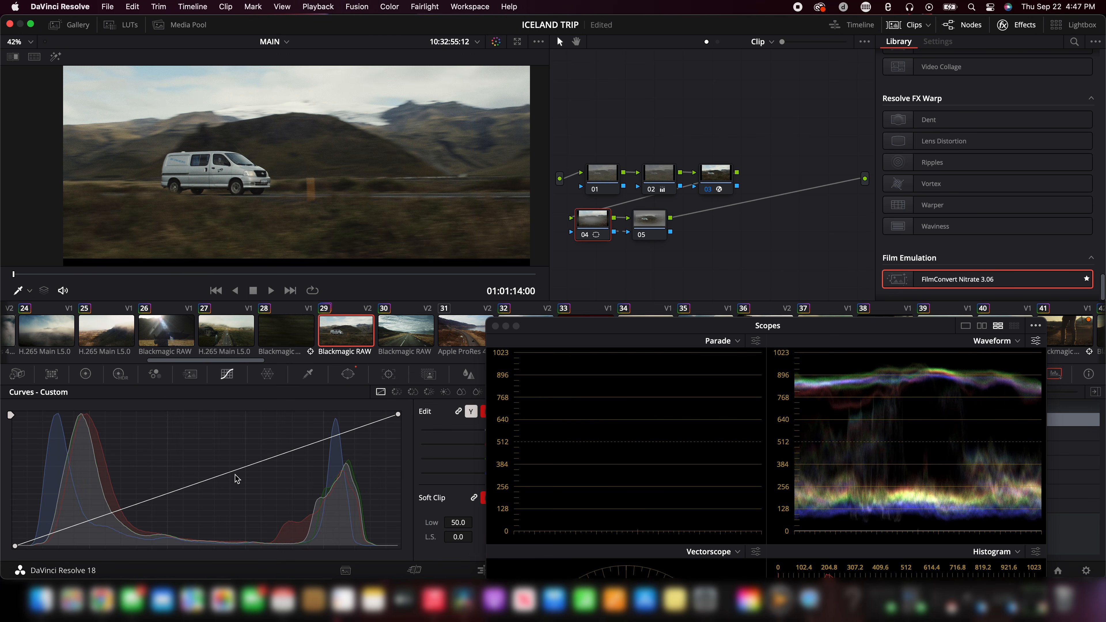
left_click(225, 474)
left_click_drag(222, 471, 223, 495)
left_click_drag(223, 497, 220, 502)
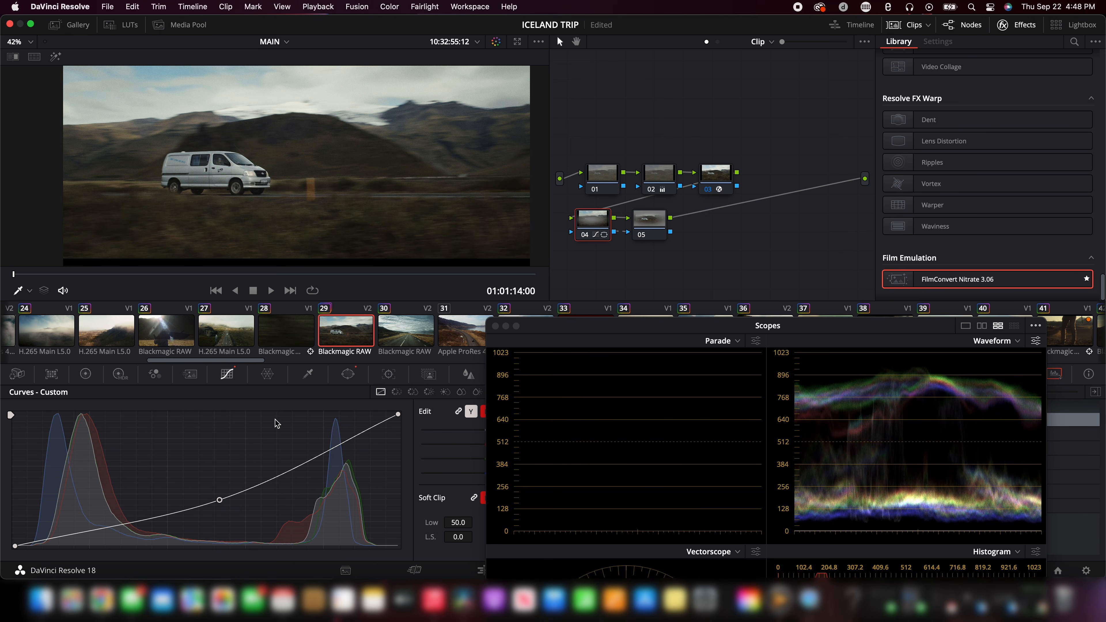
Step: Enable editable splines for node 05's custom curve and bend the curve upward with the white-point handle to lift the image
left_click(647, 223)
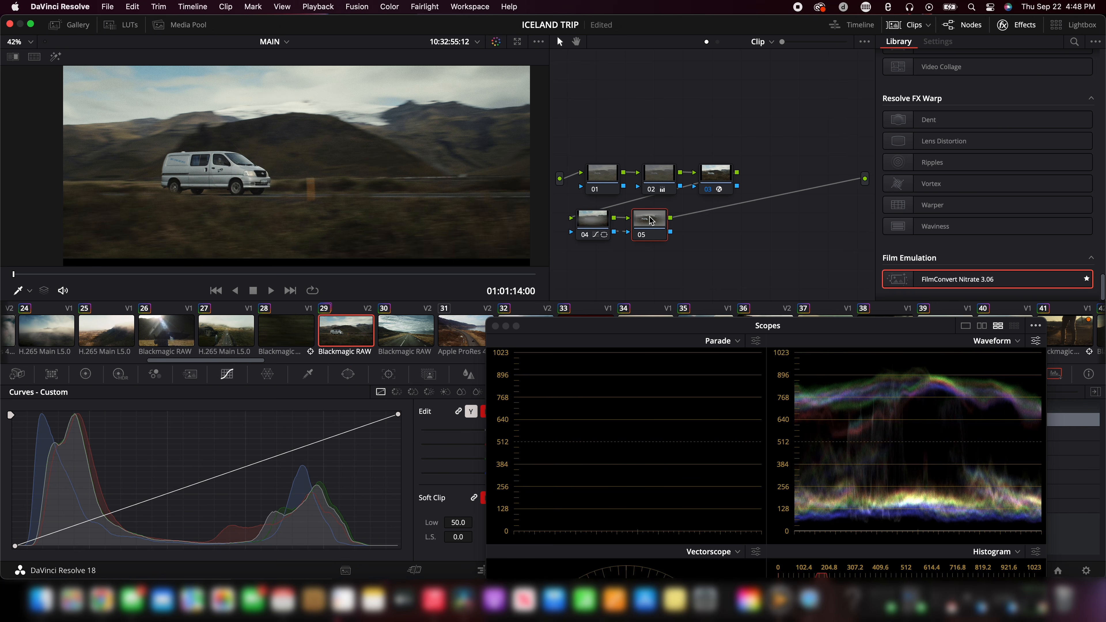
left_click_drag(549, 330, 708, 329)
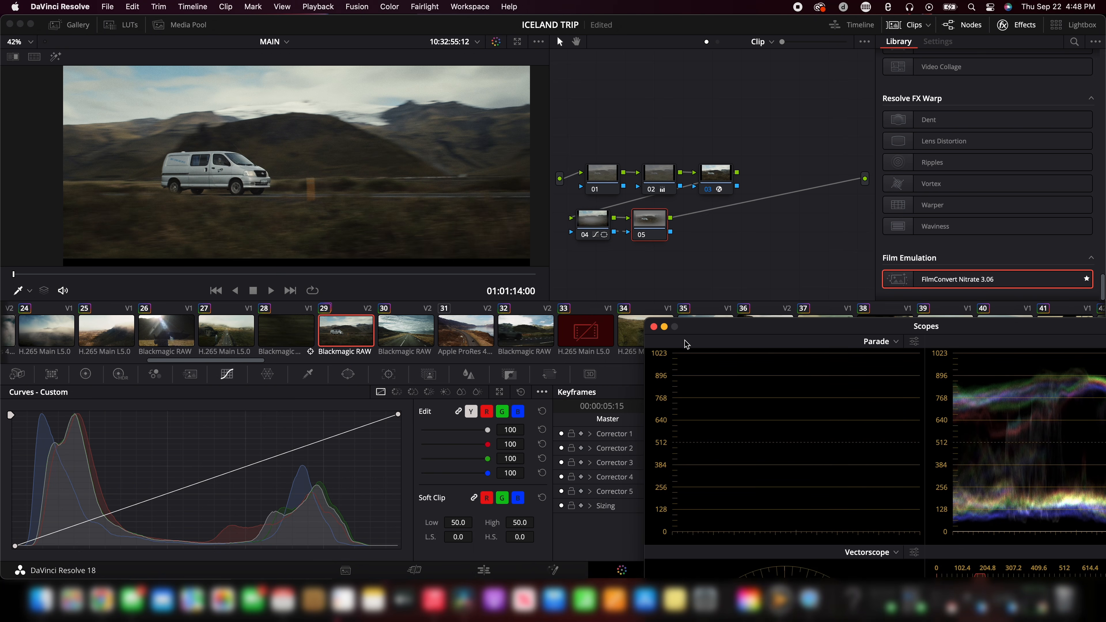
left_click(542, 392)
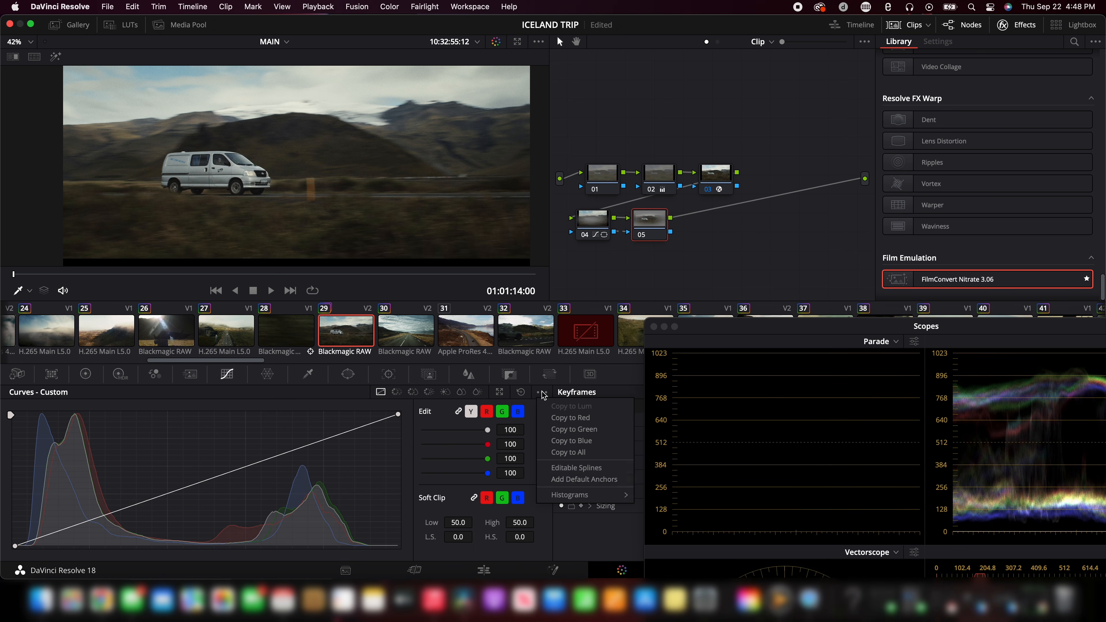
left_click(581, 471)
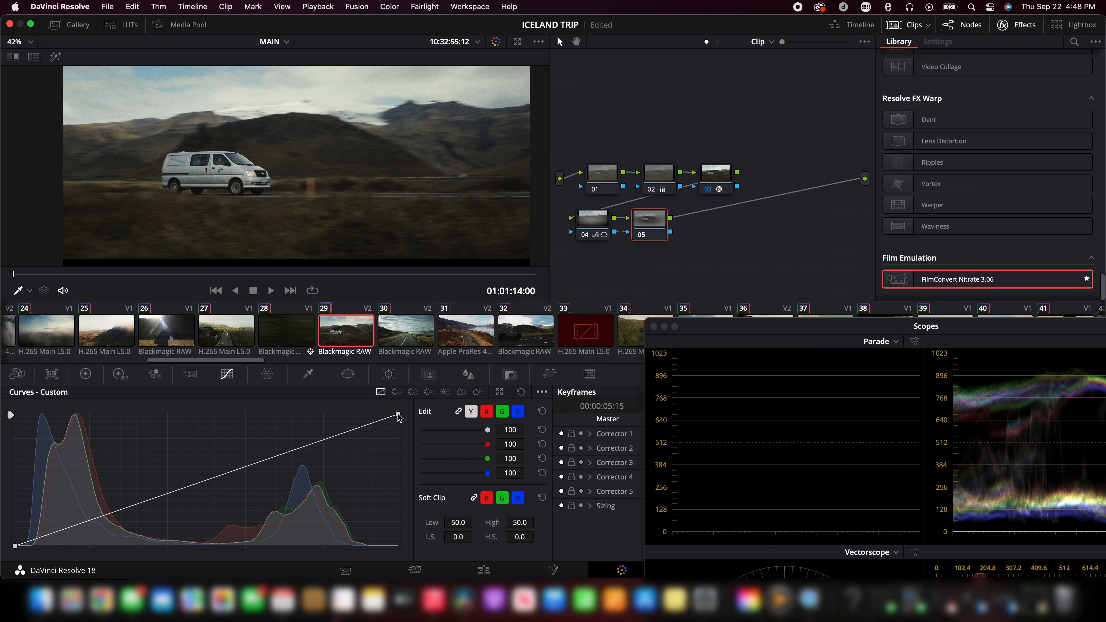
left_click_drag(270, 462, 240, 460)
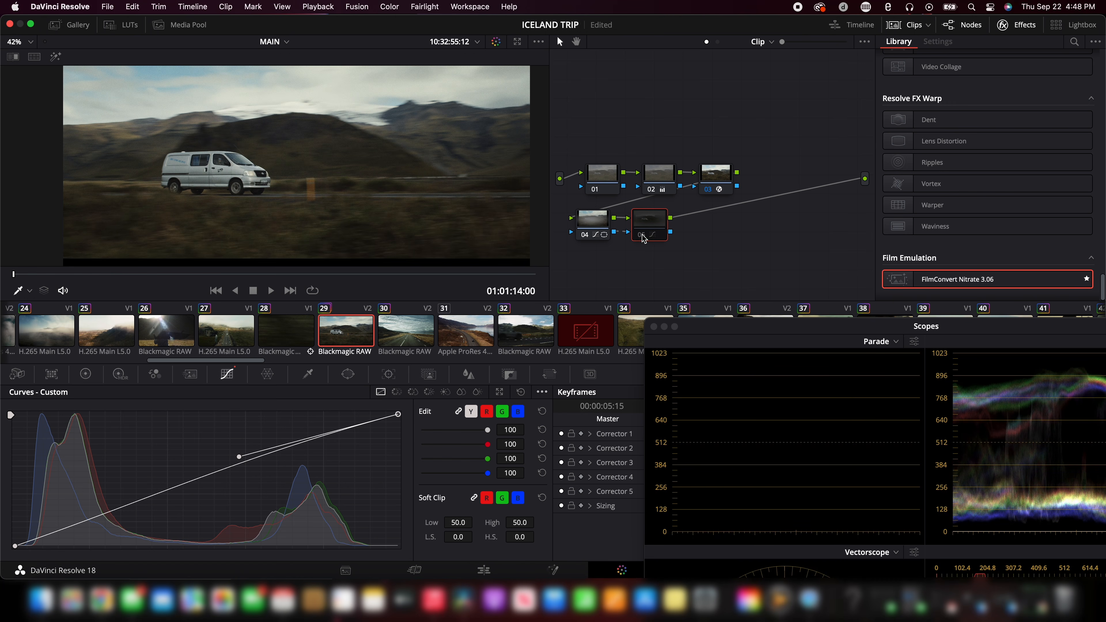
scroll(203, 195, "up", 2)
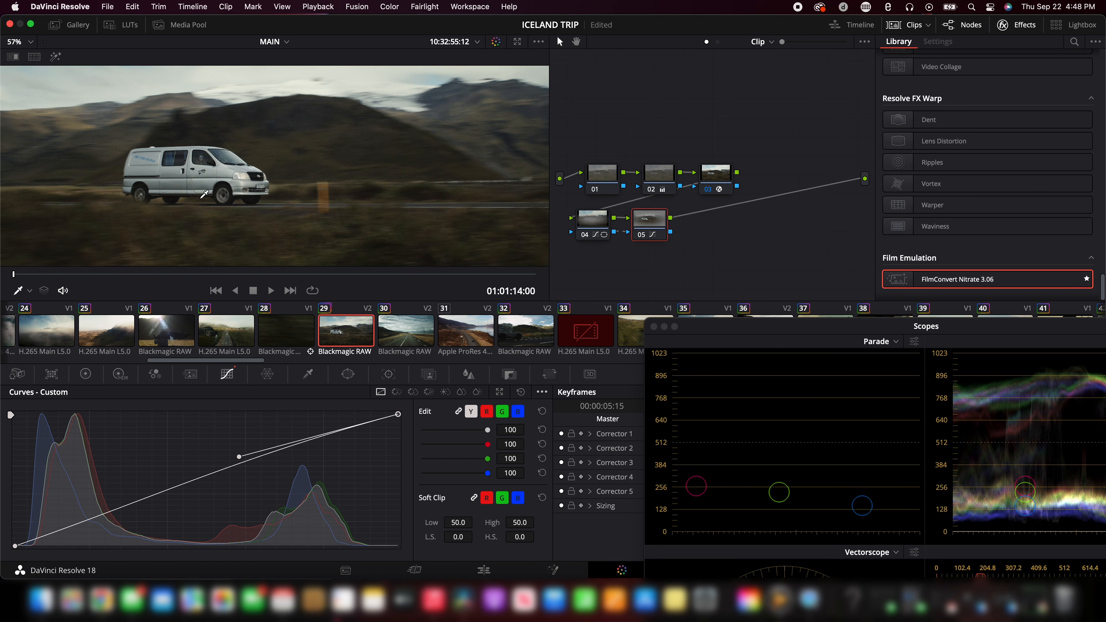
scroll(203, 195, "down", 5)
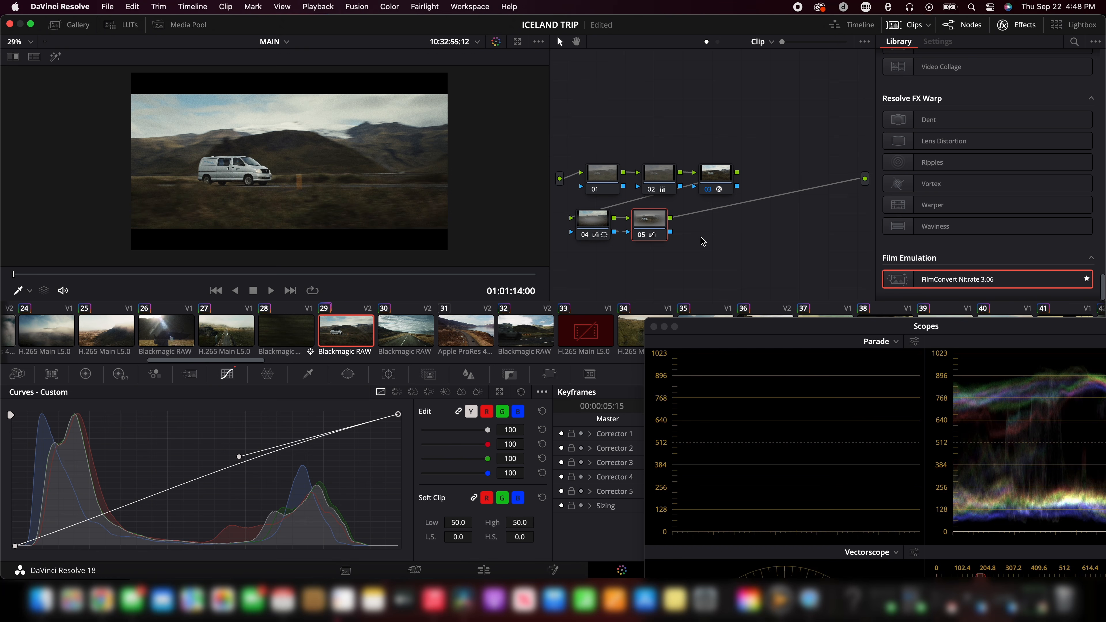
Step: Add serial node 06 with a slightly tilted gradient window over the sky and lower that node's Highlights
key("alt+s")
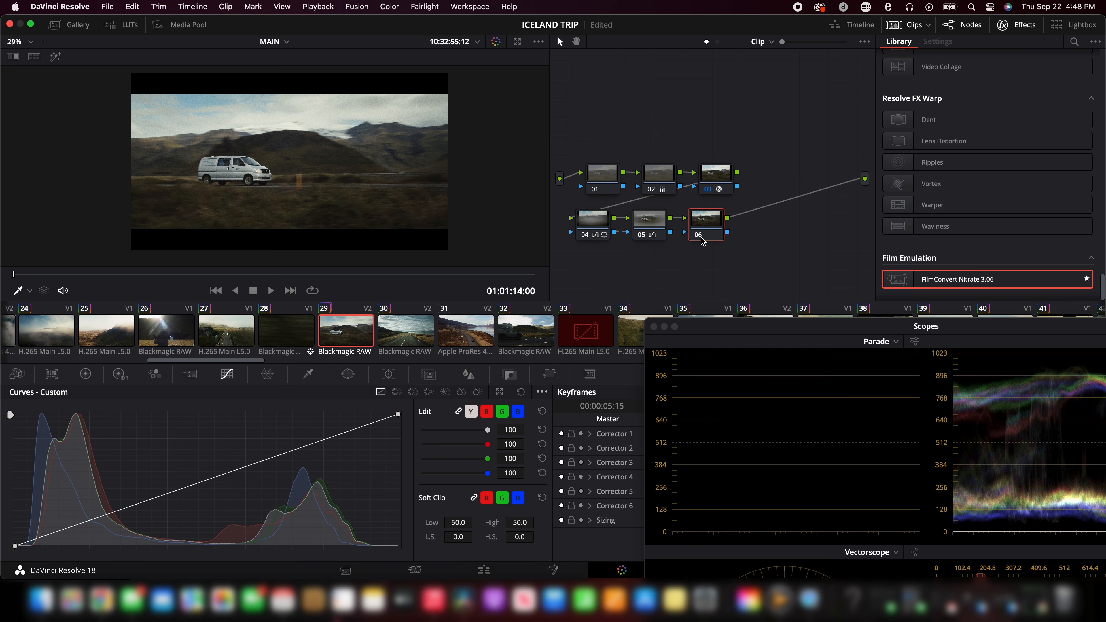
left_click(348, 374)
left_click(24, 548)
mouse_move(289, 162)
left_mouse_down()
mouse_move(270, 119)
mouse_move(271, 151)
left_mouse_up()
key("shift+h")
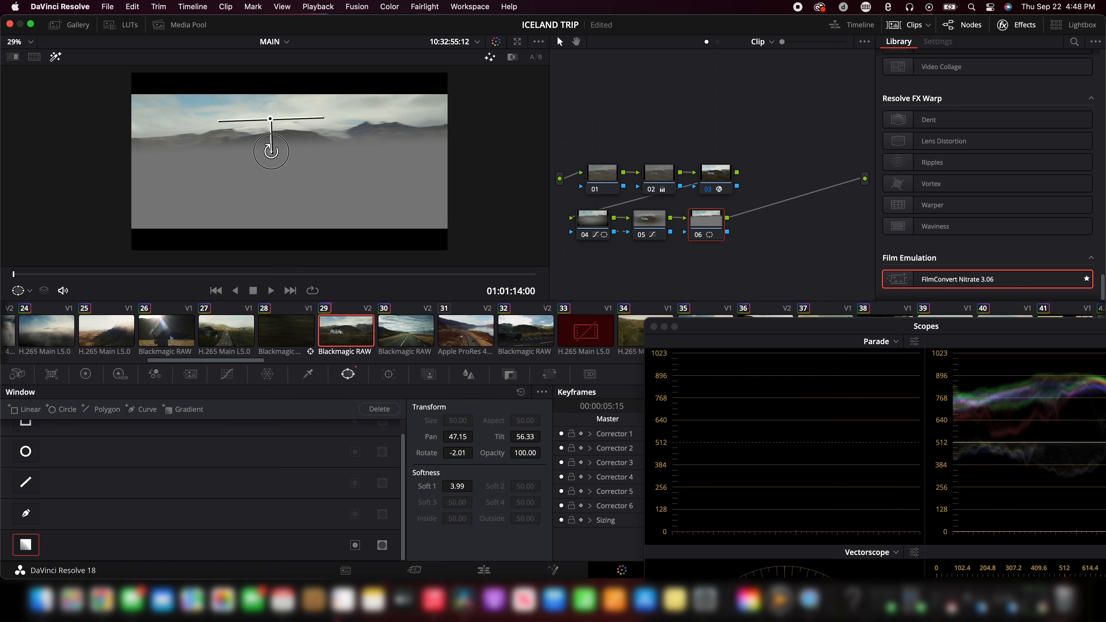
key("shift+h")
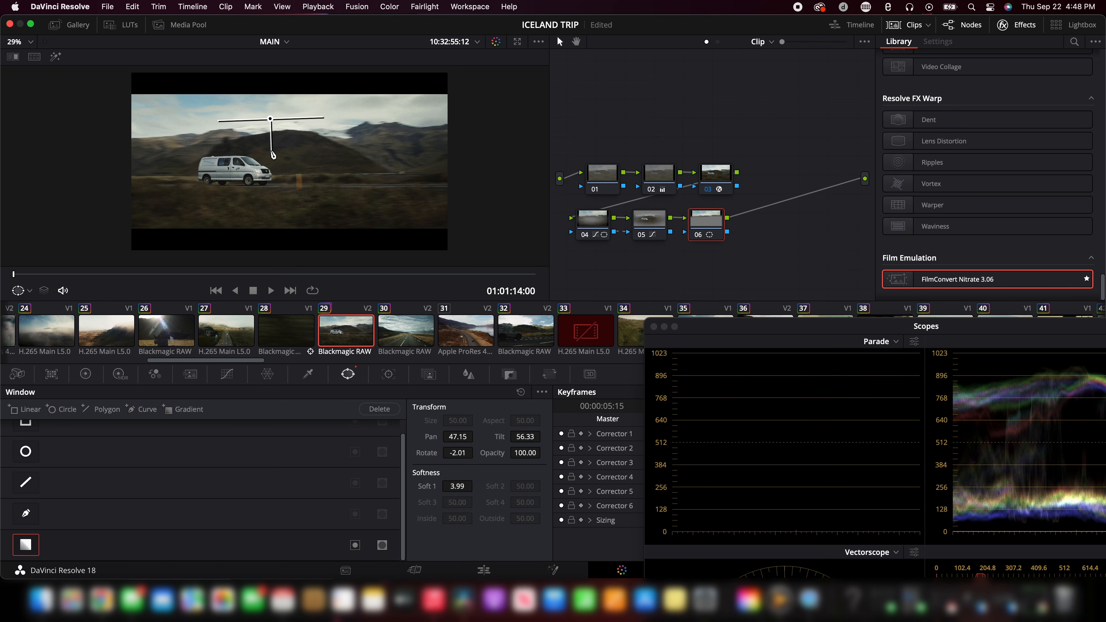
left_click(86, 374)
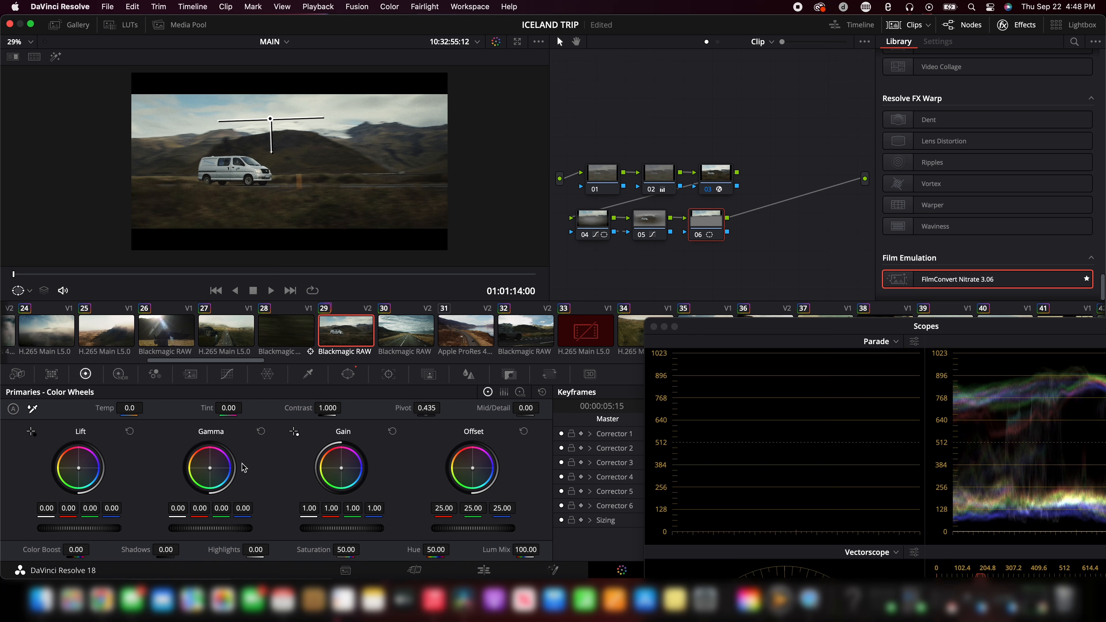
left_click_drag(228, 549, 188, 551)
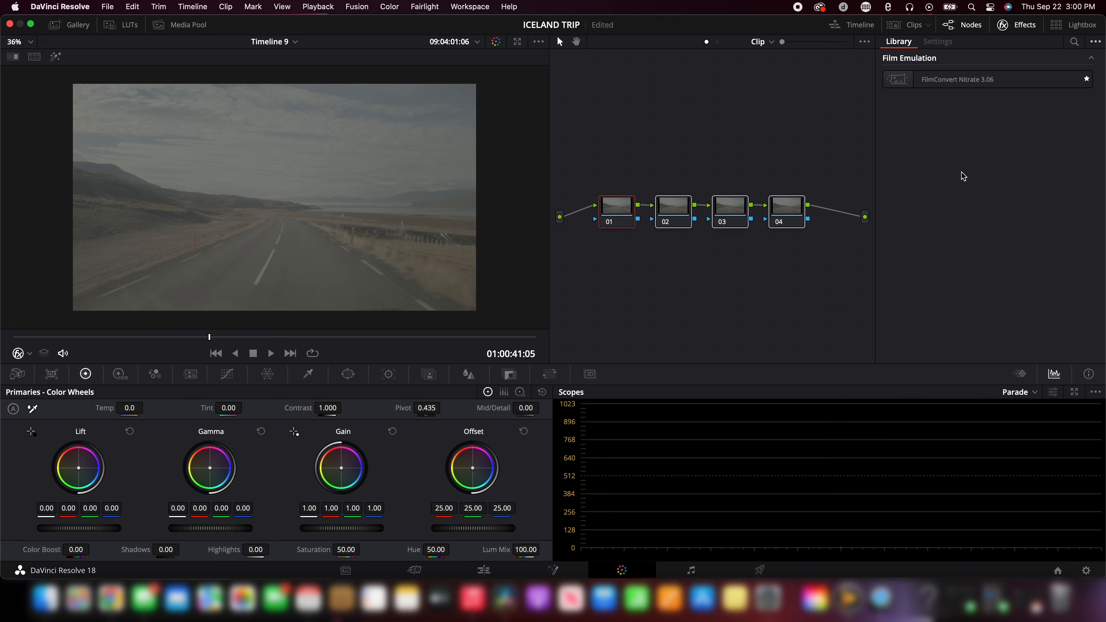
Step: Apply FilmConvert Nitrate to node 03 of the road clip with the Blackmagic Design Pocket Cinema Camera 6K, Film Gen5 camera profile
left_click_drag(950, 80, 725, 214)
left_click(998, 93)
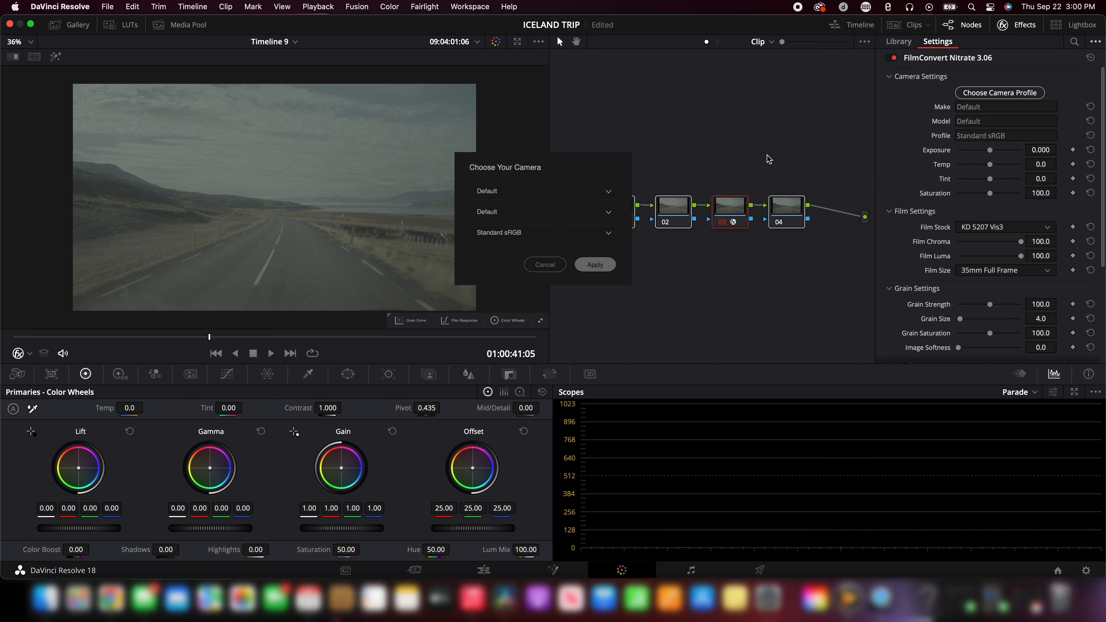
left_click(573, 192)
left_click(542, 222)
left_click(595, 265)
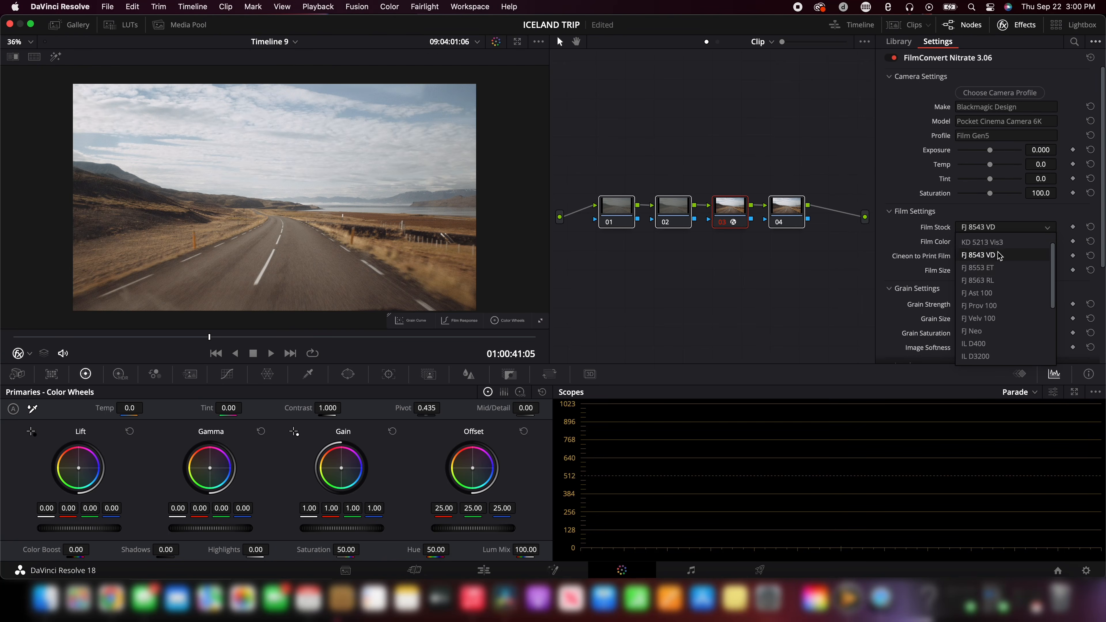
Step: Try the KD P400 Ptra film stock and switch back to FJ 8543 VD
scroll(979, 322, "down", 3)
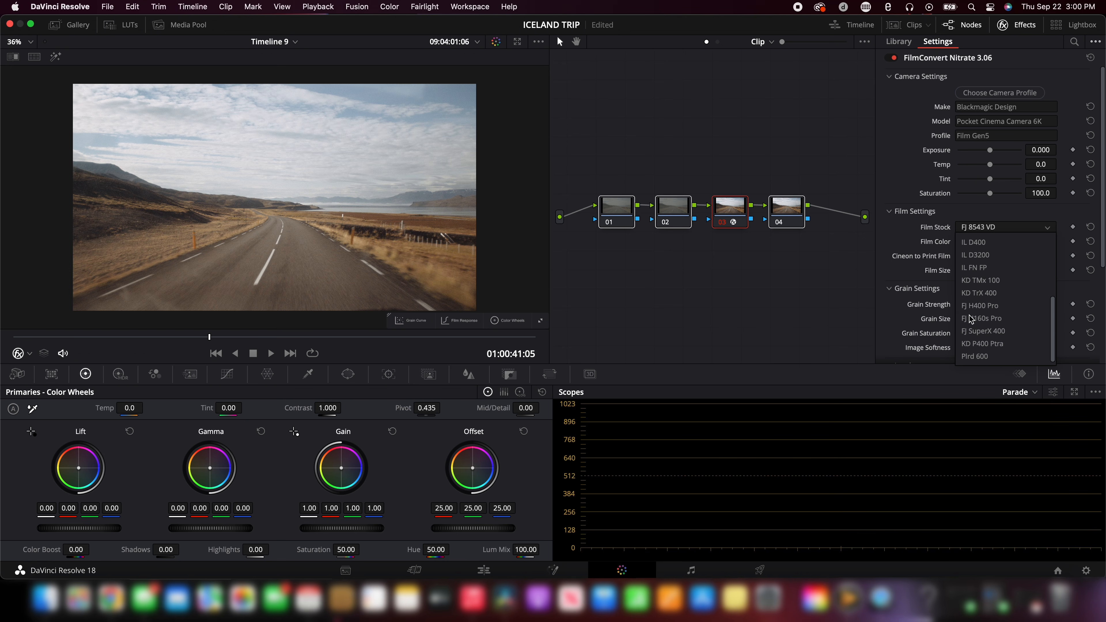
left_click(1001, 343)
left_click(1001, 226)
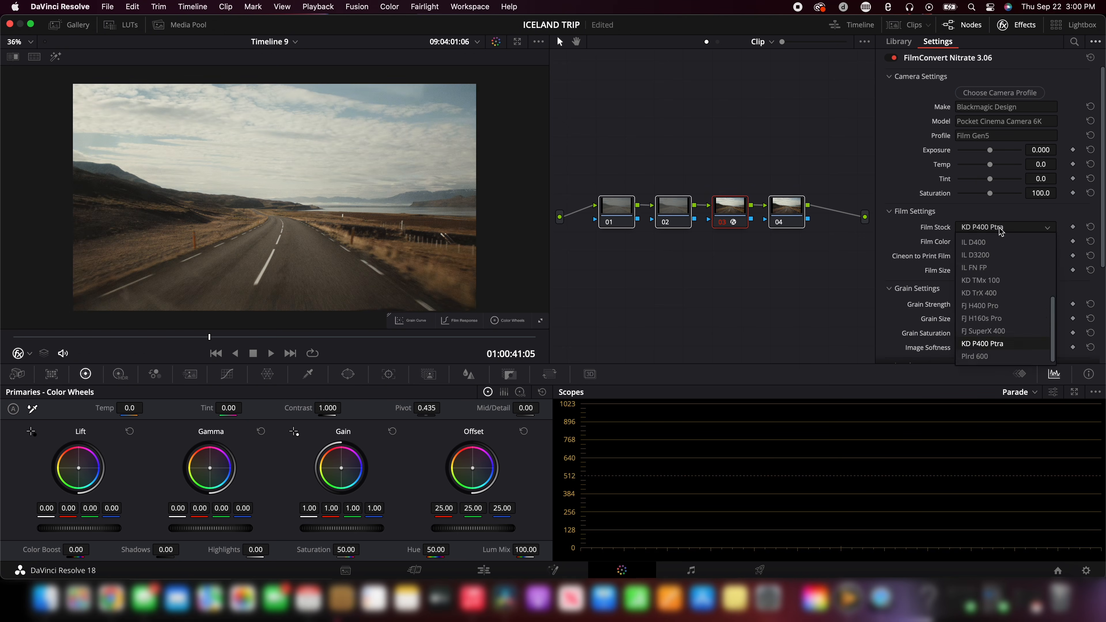
left_click(986, 344)
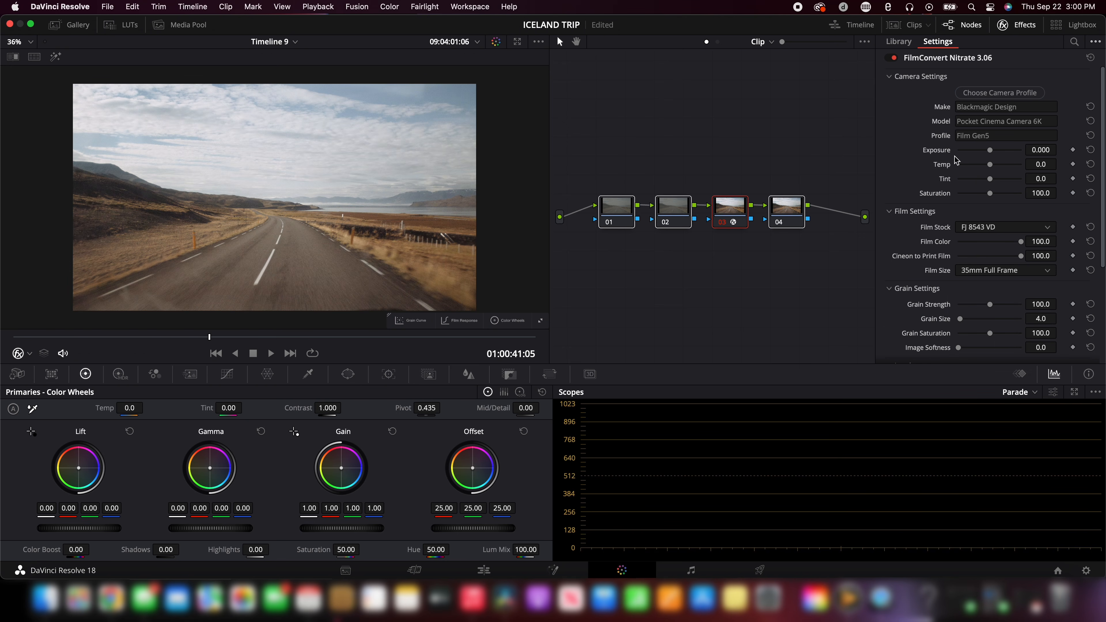
Step: Set the FilmConvert exposure to -0.552, temp to -4.6, tint to -61.5 and saturation to 108.3
left_click_drag(990, 154, 985, 153)
scroll(296, 288, "up", 2)
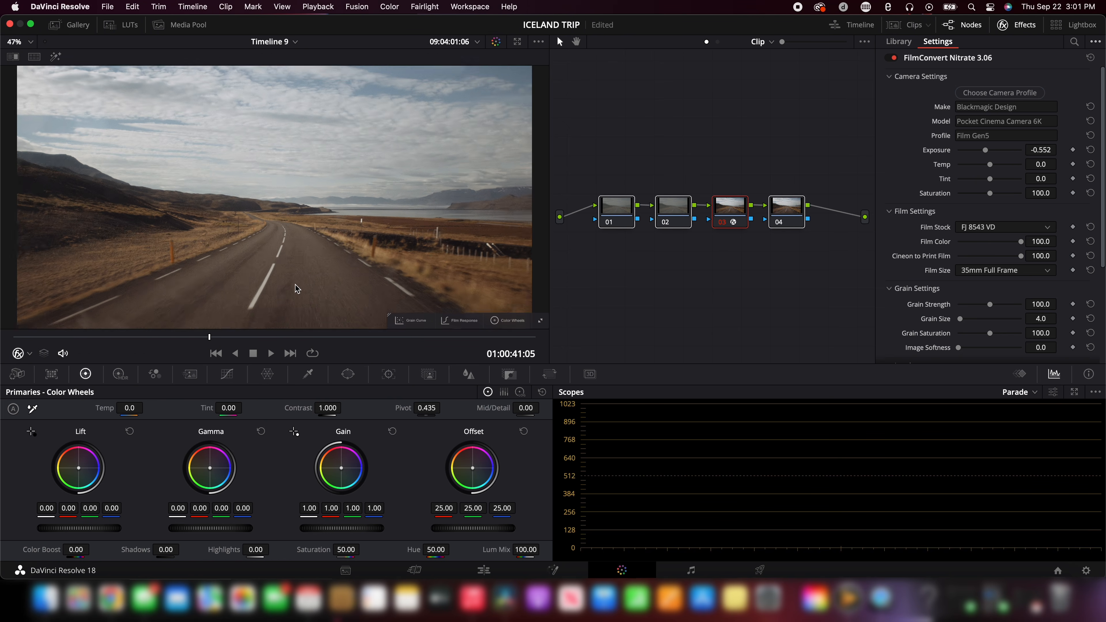
scroll(297, 289, "down", 1)
left_click_drag(992, 182, 983, 183)
left_click_drag(981, 179, 993, 197)
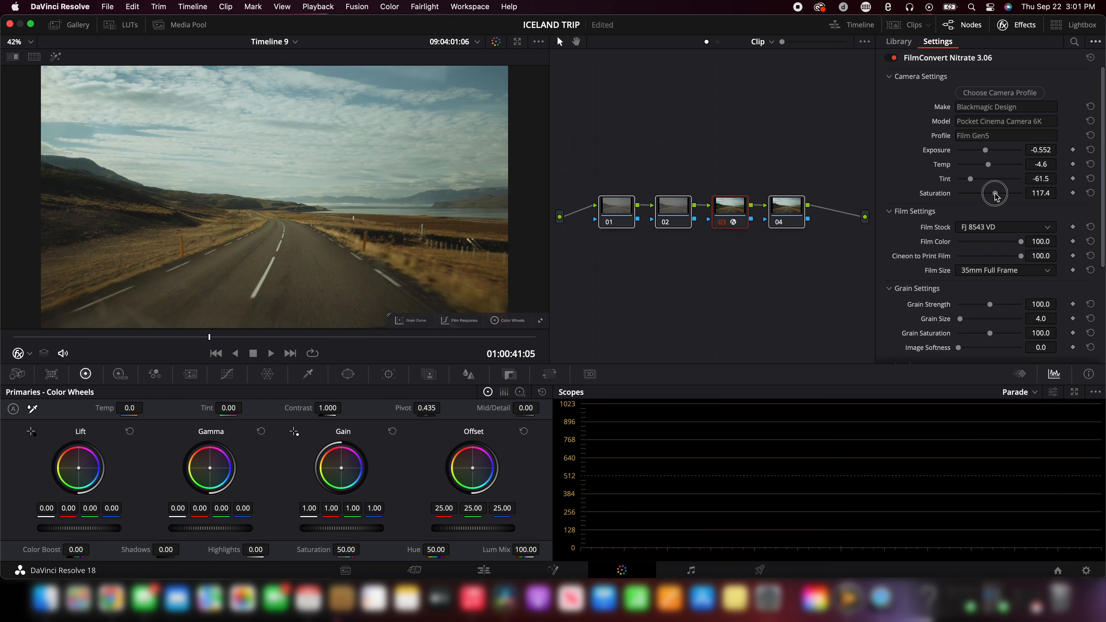
Step: Set the film size to Super 35 and adjust the grain curve slightly
left_click(1004, 272)
left_click(992, 362)
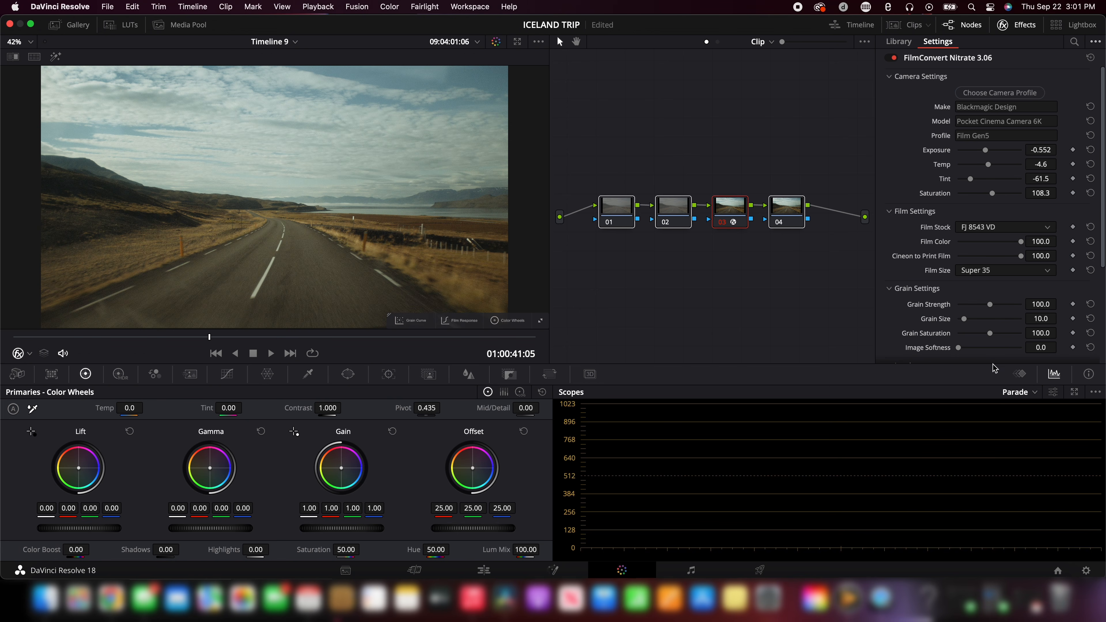
scroll(900, 312, "down", 5)
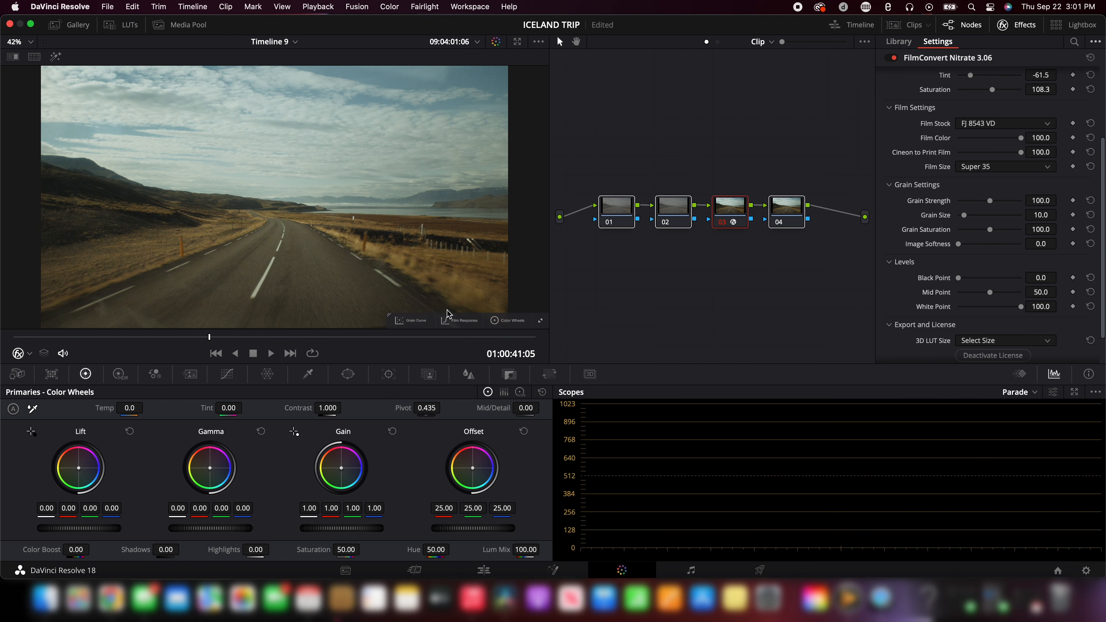
left_click(410, 320)
left_click_drag(402, 304, 401, 306)
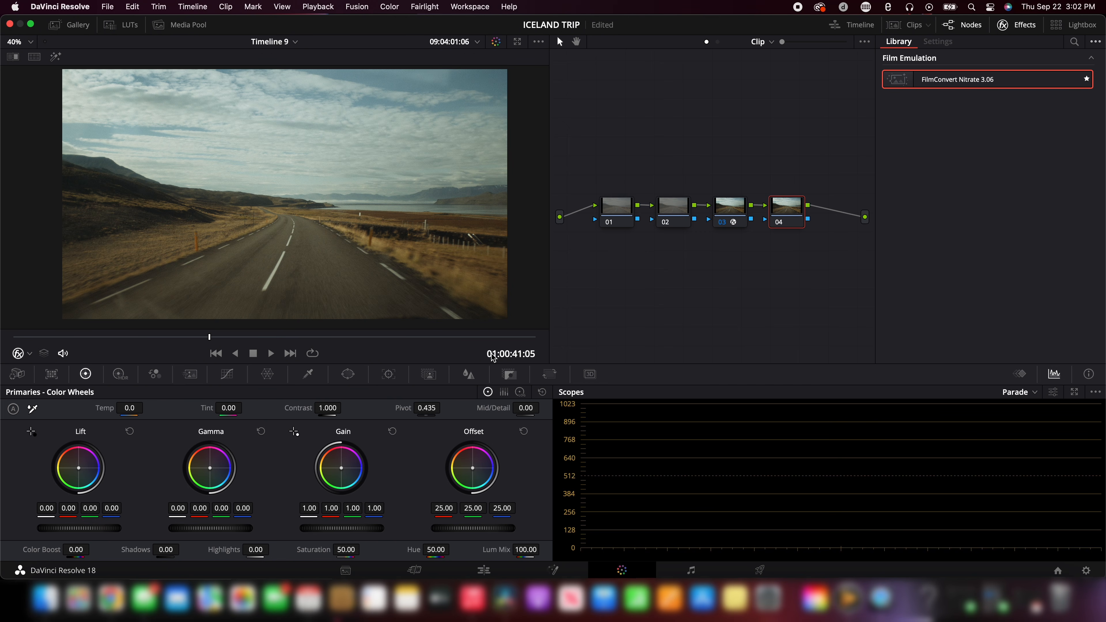
Step: Add layer nodes 05 and 06 alongside node 04 and stack the three nodes vertically before the layer mixer
key("alt+l")
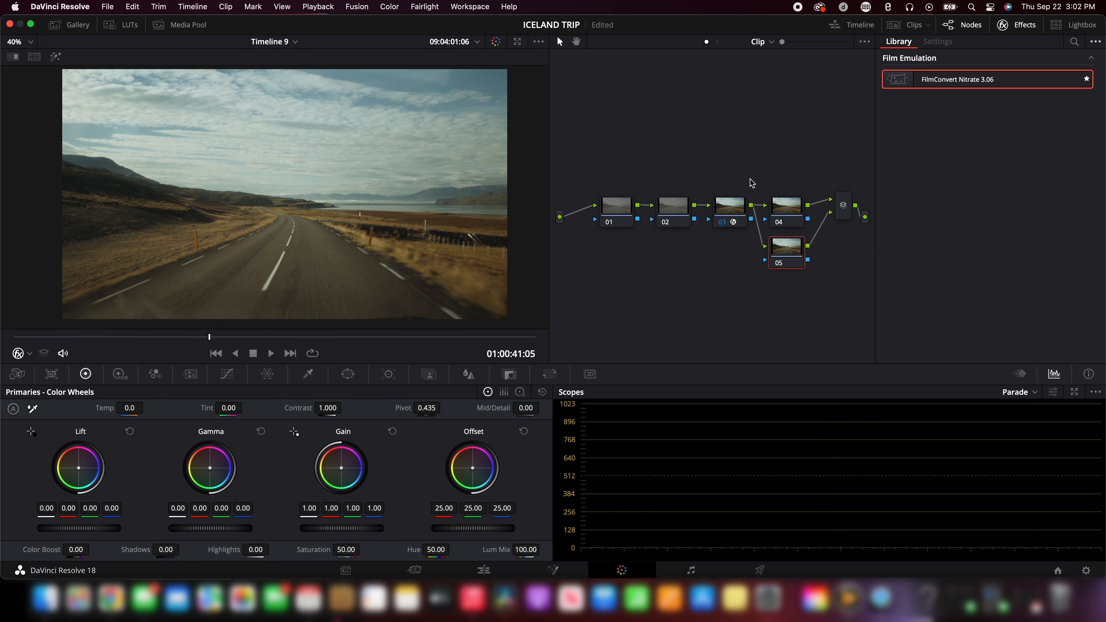
left_click_drag(787, 175, 791, 275)
left_click_drag(787, 255, 789, 237)
left_click(753, 309)
key("alt+l")
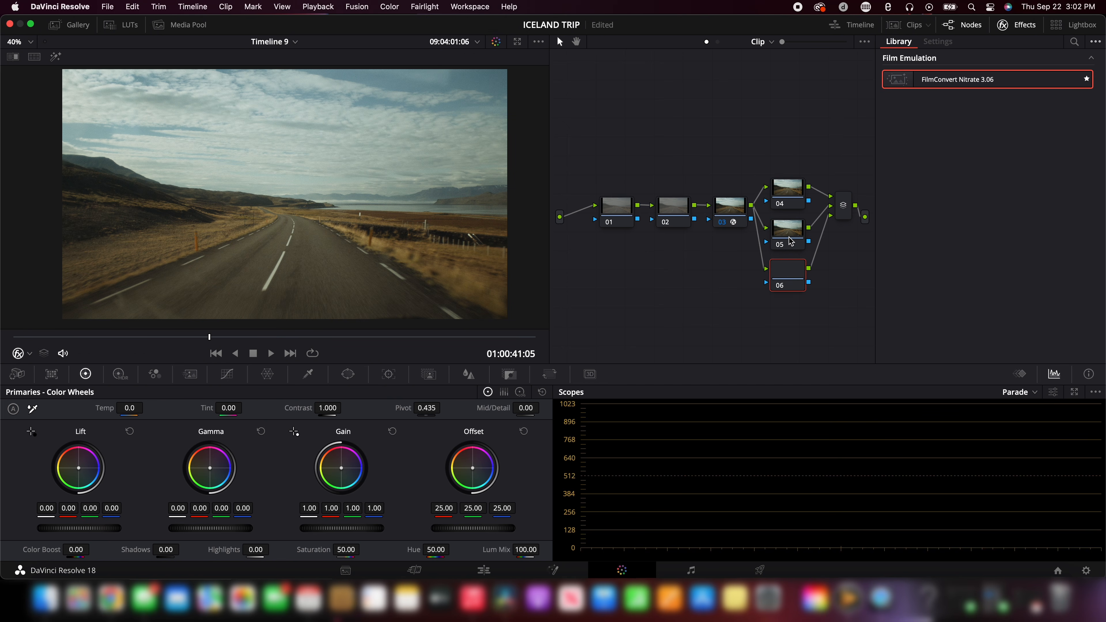
Step: View the node types that can be added from node 04
right_click(793, 195)
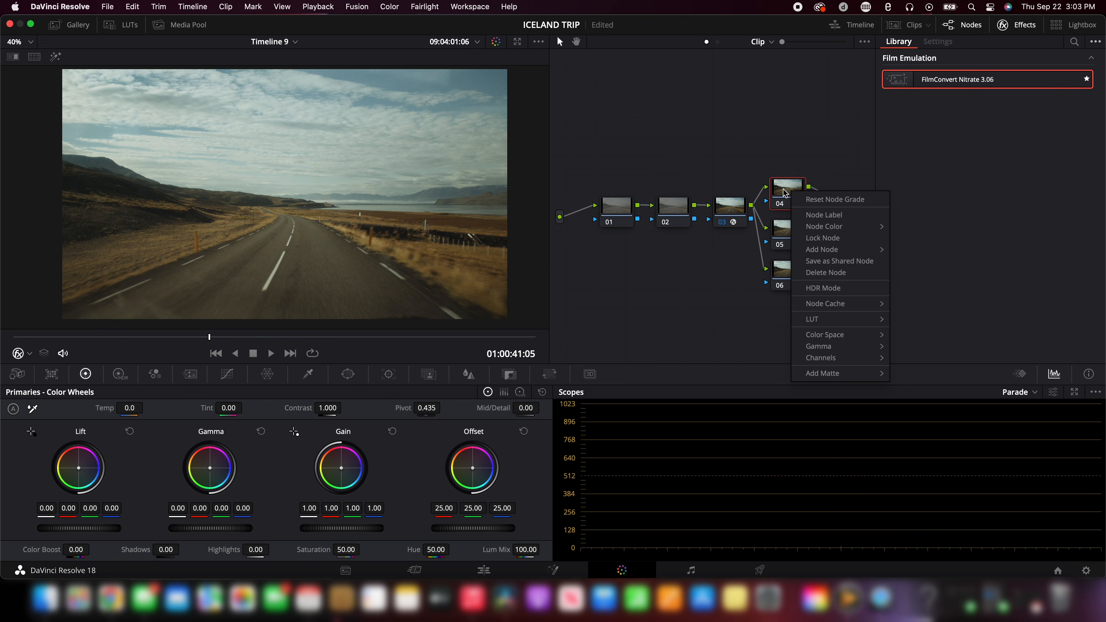
mouse_move(819, 249)
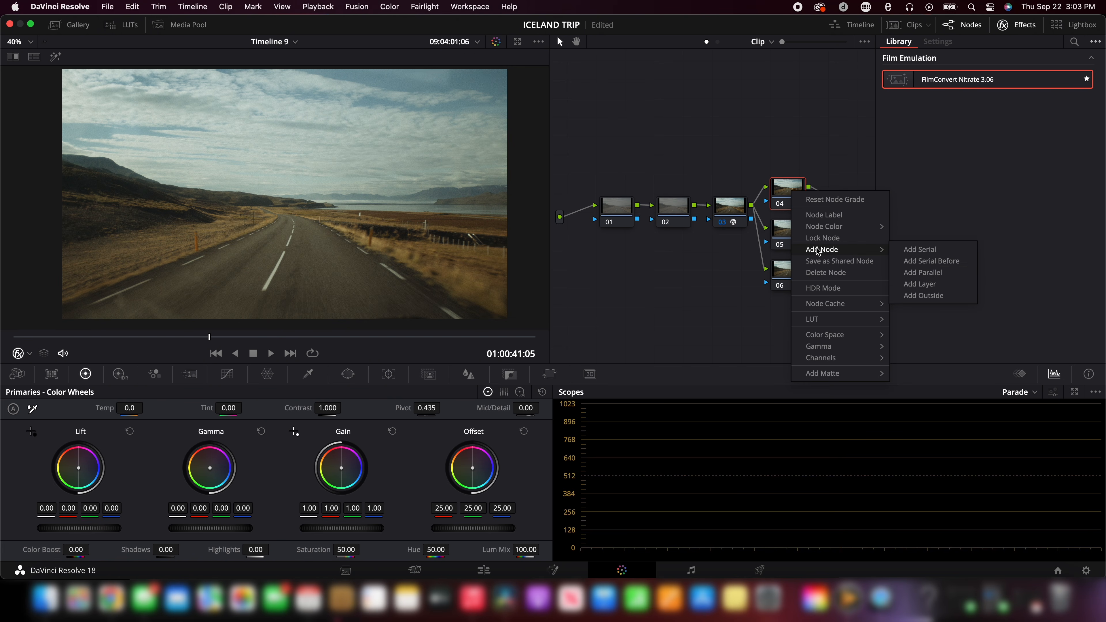
left_click(931, 274)
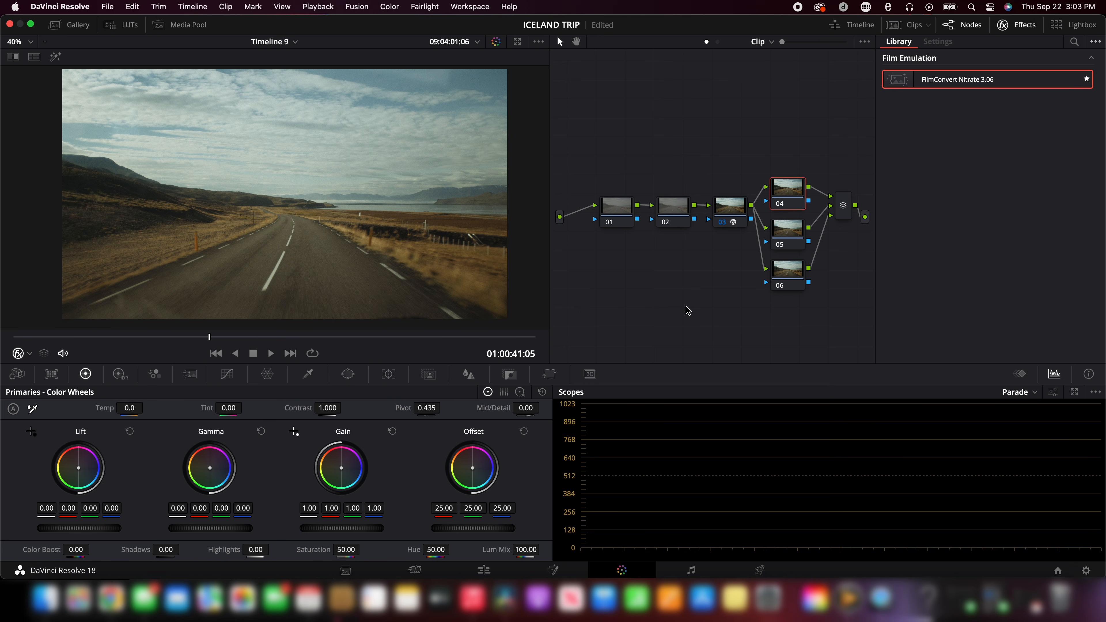
Step: Add a gradient window to node 04 and flip it to cover the road in the lower part of the frame
left_click(348, 374)
left_click(26, 544)
left_click_drag(266, 148, 287, 142)
left_click_drag(284, 194, 291, 251)
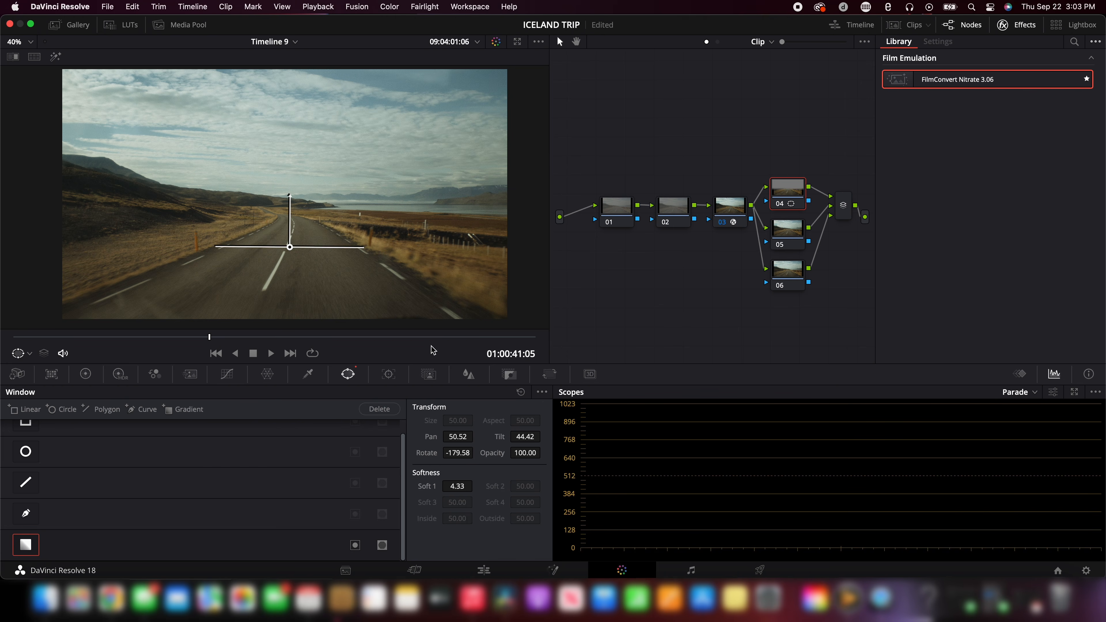
Step: Enable editable splines for node 04's custom curve and pull the middle of the curve down slightly to darken the road
left_click(227, 374)
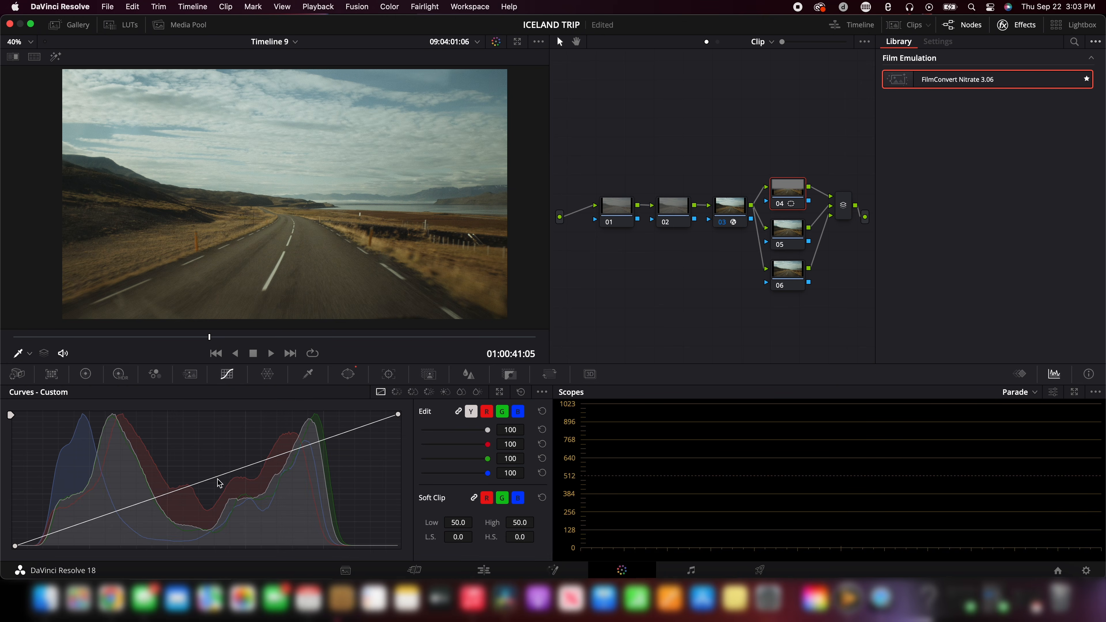
left_click(542, 391)
left_click(570, 466)
left_click(214, 488)
Step: Add a gradient window over the sky on node 05, check its coverage in highlight view and open the primaries color wheels
left_click(790, 237)
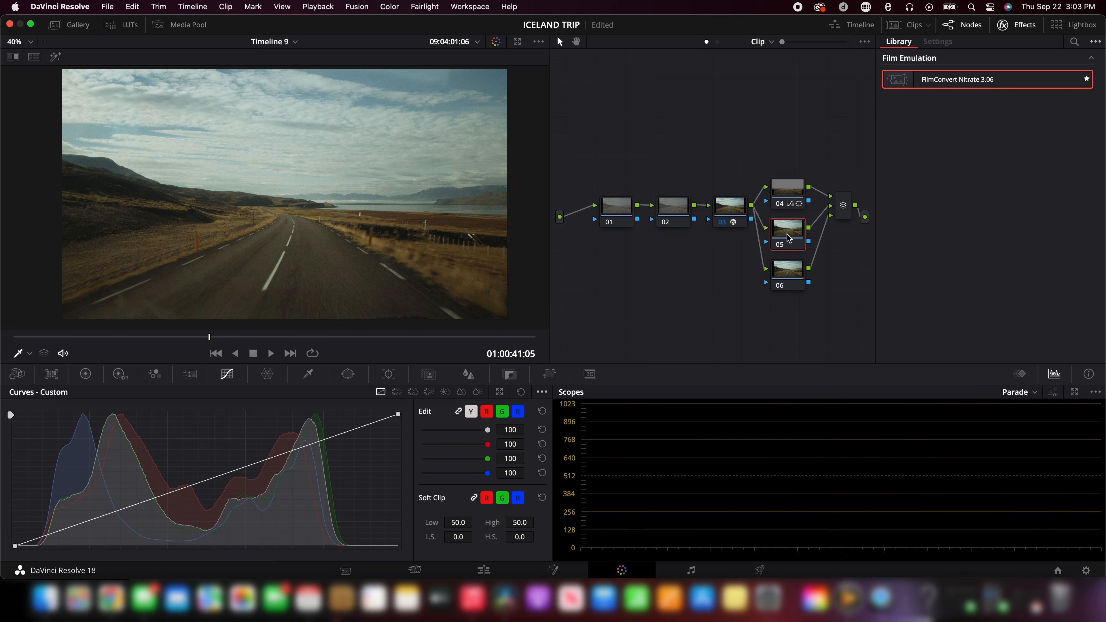
left_click(348, 374)
left_click(26, 544)
mouse_move(284, 194)
left_mouse_down()
mouse_move(281, 149)
mouse_move(277, 204)
left_mouse_up()
key("shift+h")
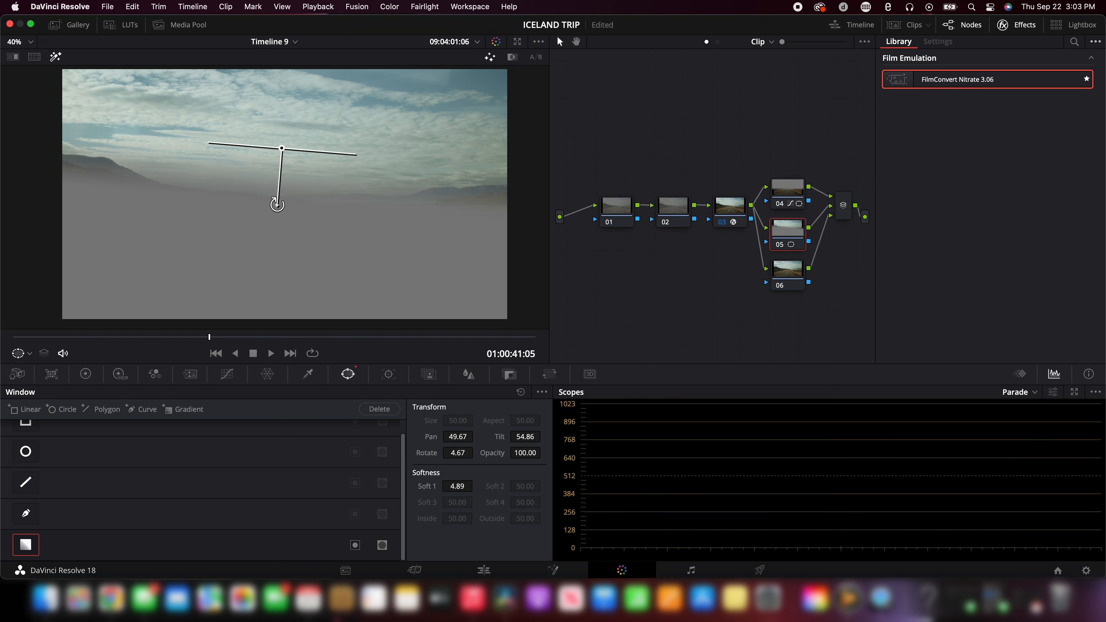
key("shift+h")
left_click(87, 375)
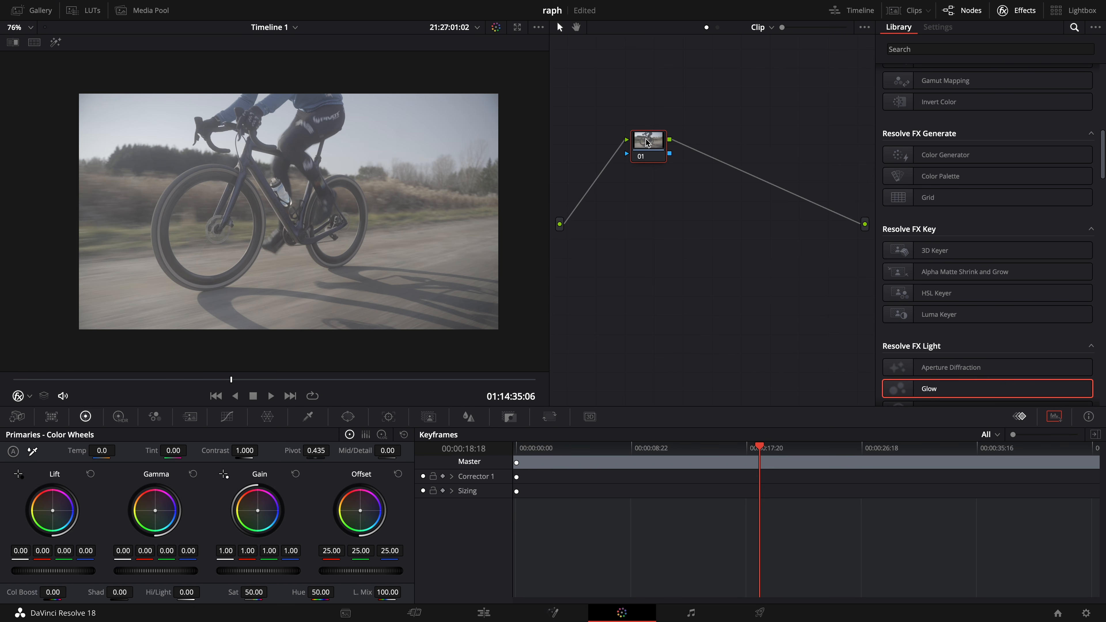
Step: In the raph project's bicycle clip, move node 01 next to the source input and add serial nodes 02 and 03 after it
left_click_drag(647, 142, 599, 220)
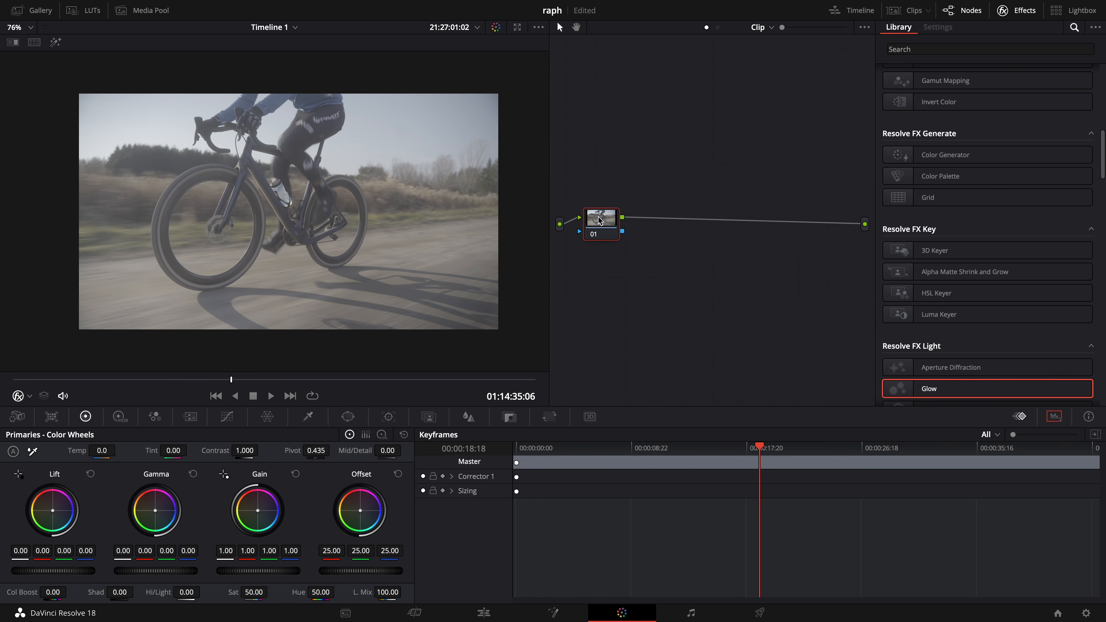
key("alt+s")
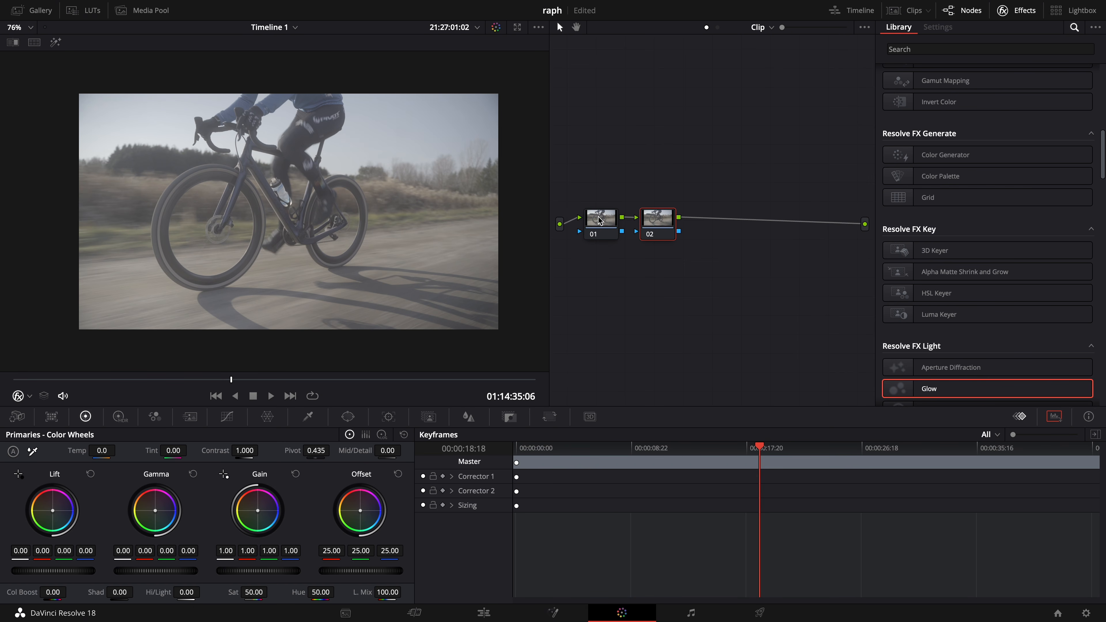
key("alt+s")
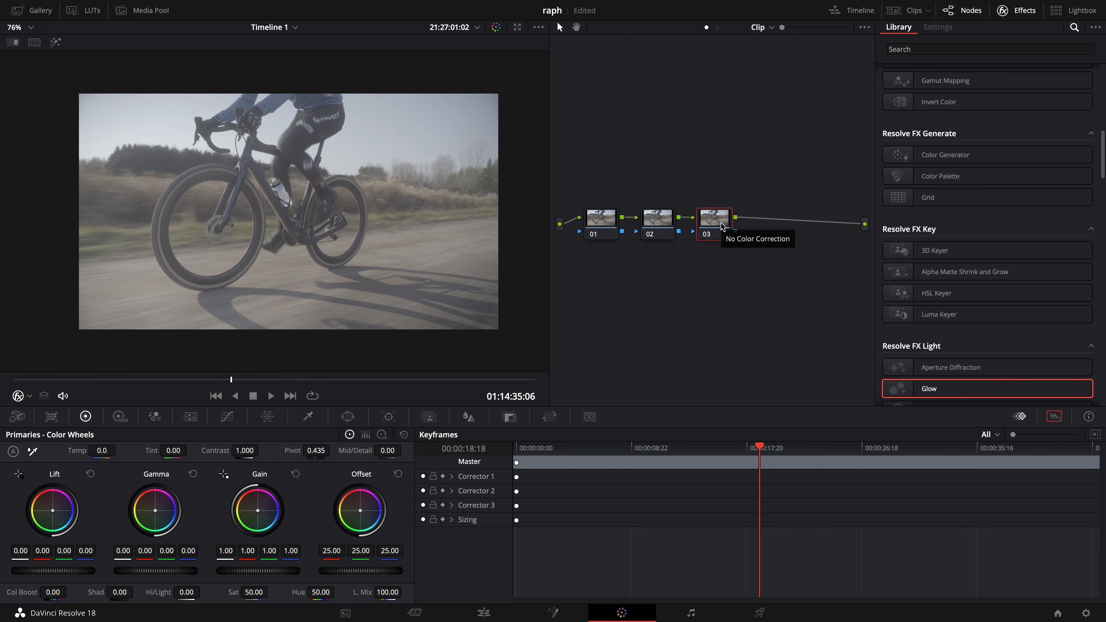
Step: Add serial node 04 after node 03 and apply the FilmConvert Nitrate effect to node 03
key("alt+s")
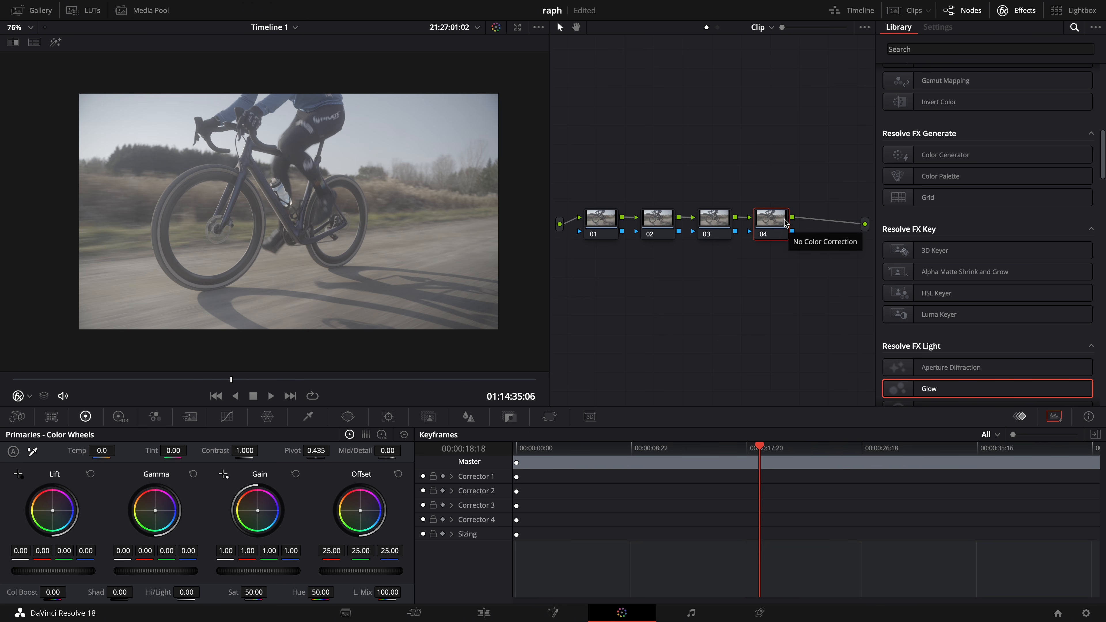
left_click(712, 224)
left_click(939, 46)
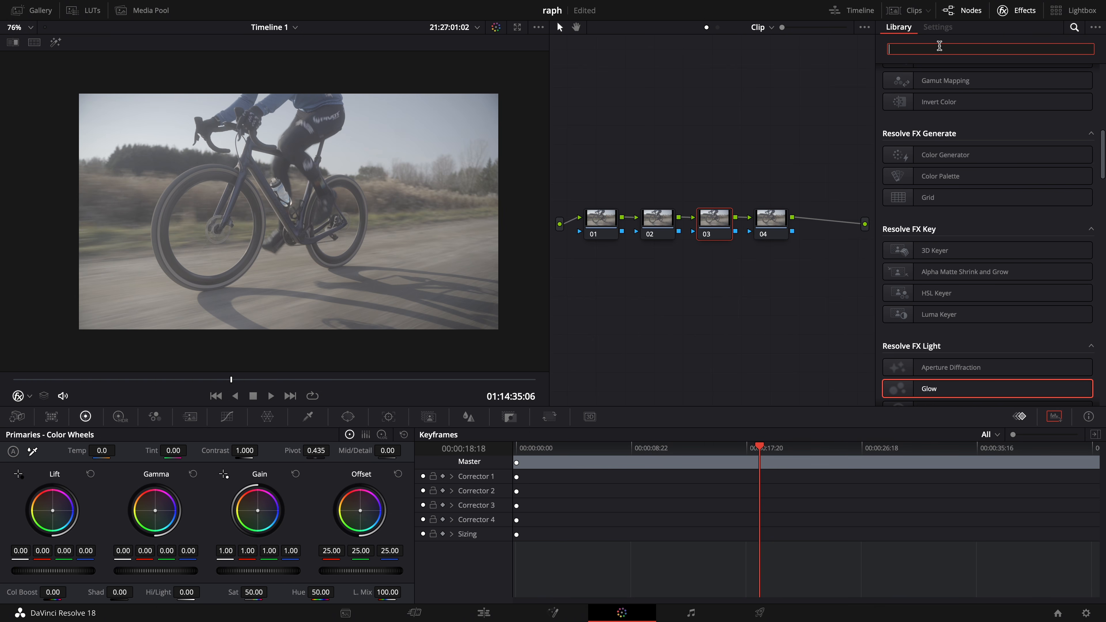
type("film")
left_click_drag(958, 168, 717, 222)
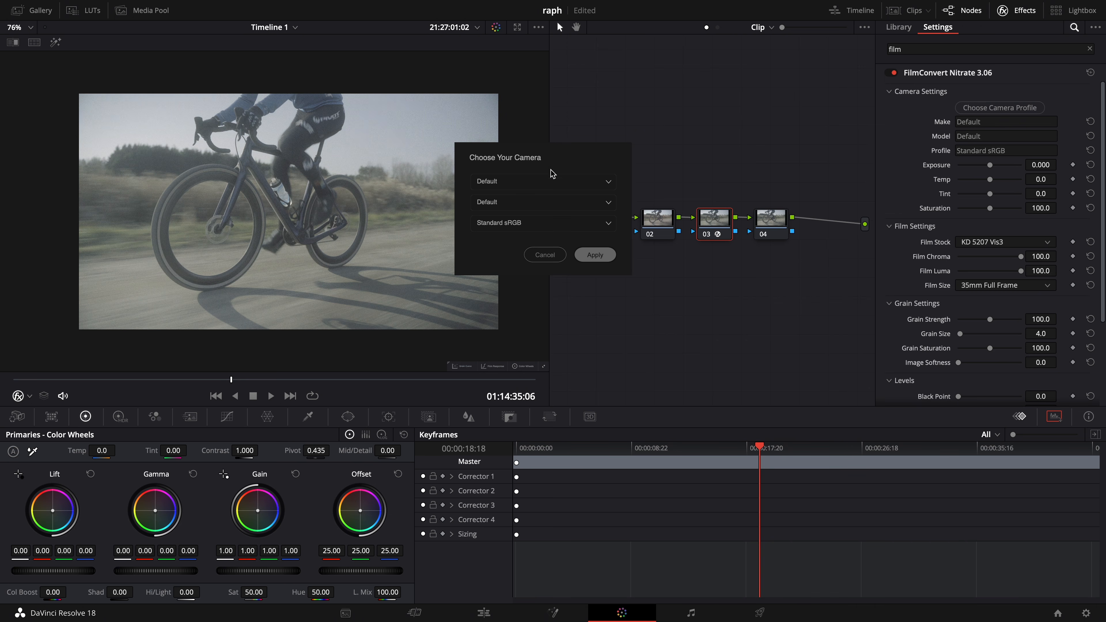
Step: Choose the Sony A7 mk3 camera with the S-Log2 S-Gamut profile for FilmConvert
left_click(523, 182)
left_click(496, 349)
left_click(513, 202)
left_click(511, 233)
left_click(510, 229)
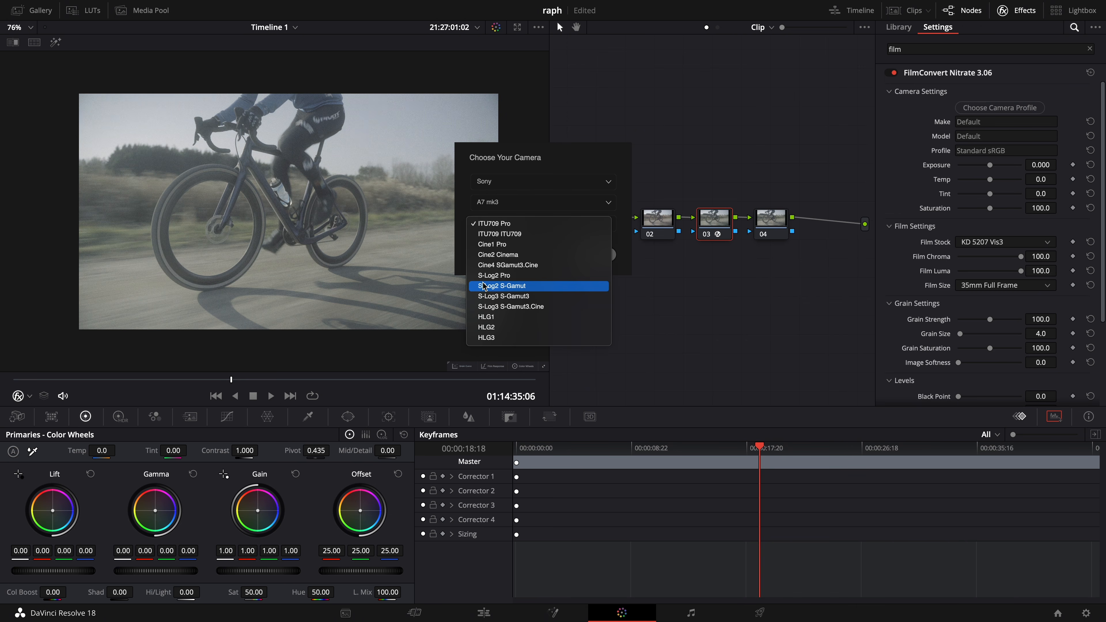
left_click(549, 290)
left_click(592, 255)
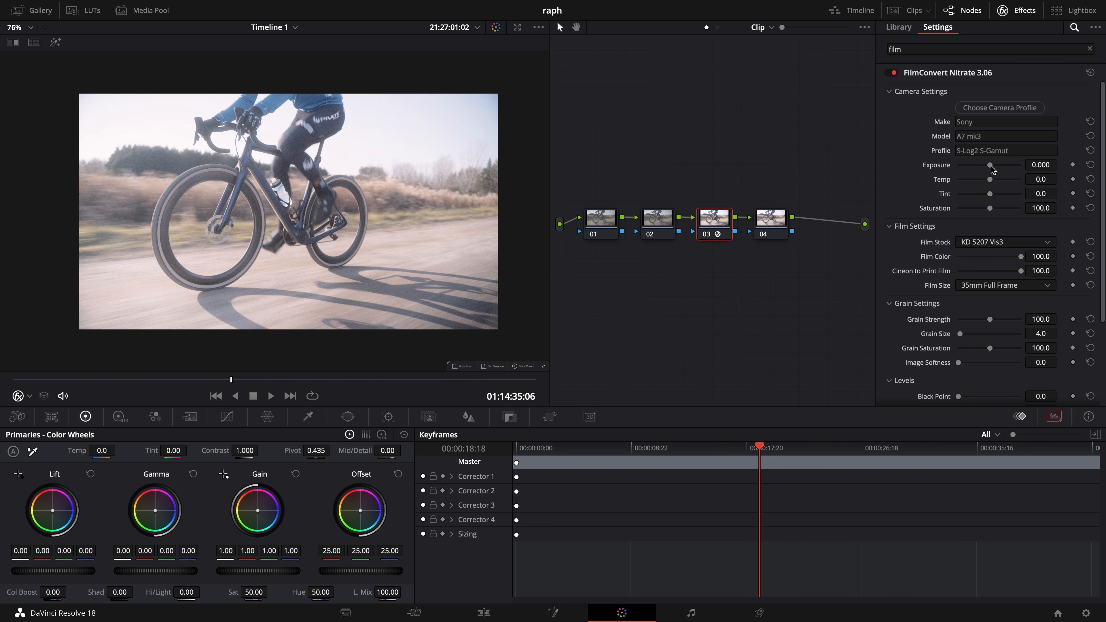
Step: Lower the FilmConvert exposure to -0.992 and choose the KD P400 Ptra film stock
left_click_drag(991, 169, 983, 170)
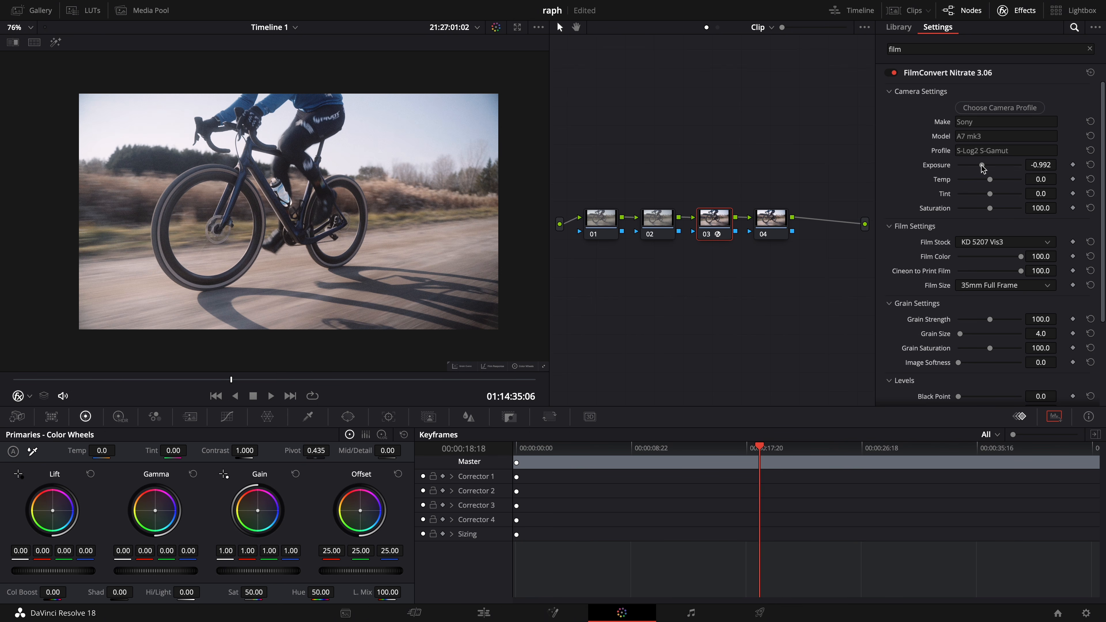
left_click(983, 242)
scroll(1002, 361, "down", 5)
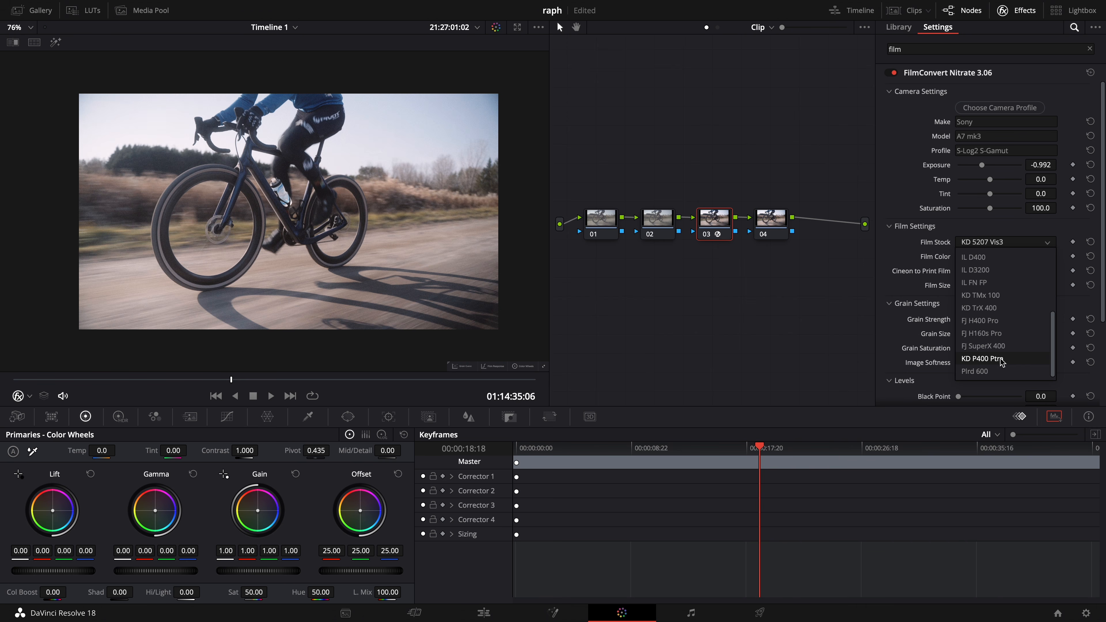
left_click(1002, 362)
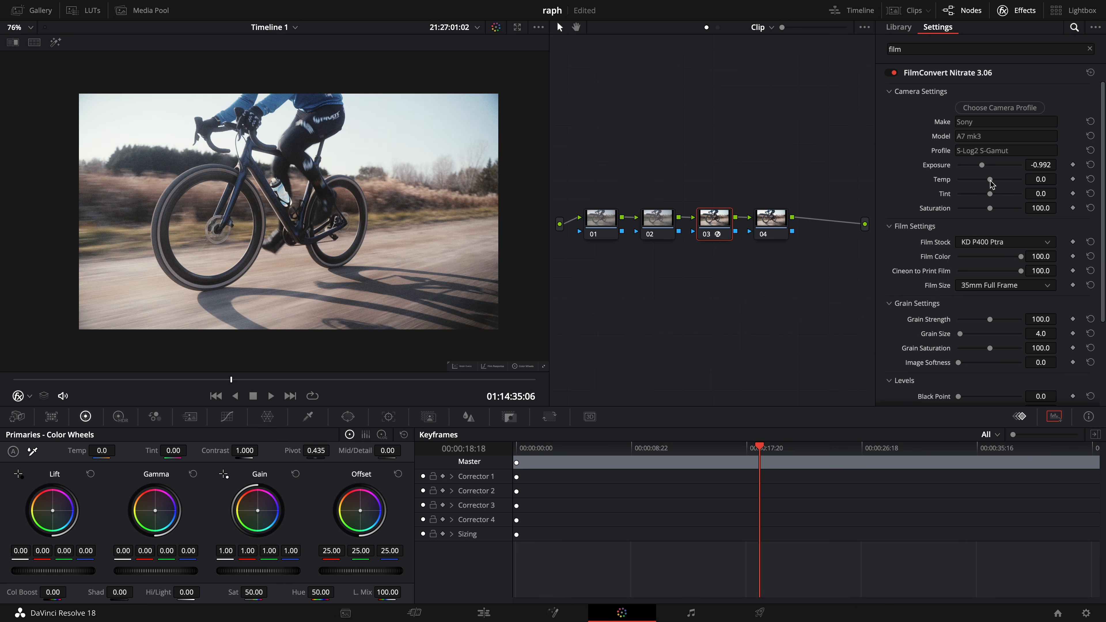
Step: Raise the FilmConvert temperature slightly to warm the image and lower the tint slightly
left_click_drag(990, 182, 996, 182)
left_click_drag(997, 182, 998, 182)
left_click_drag(991, 197, 985, 197)
Step: Add parallel node 05 alongside node 04, after the FilmConvert node
left_click(774, 217)
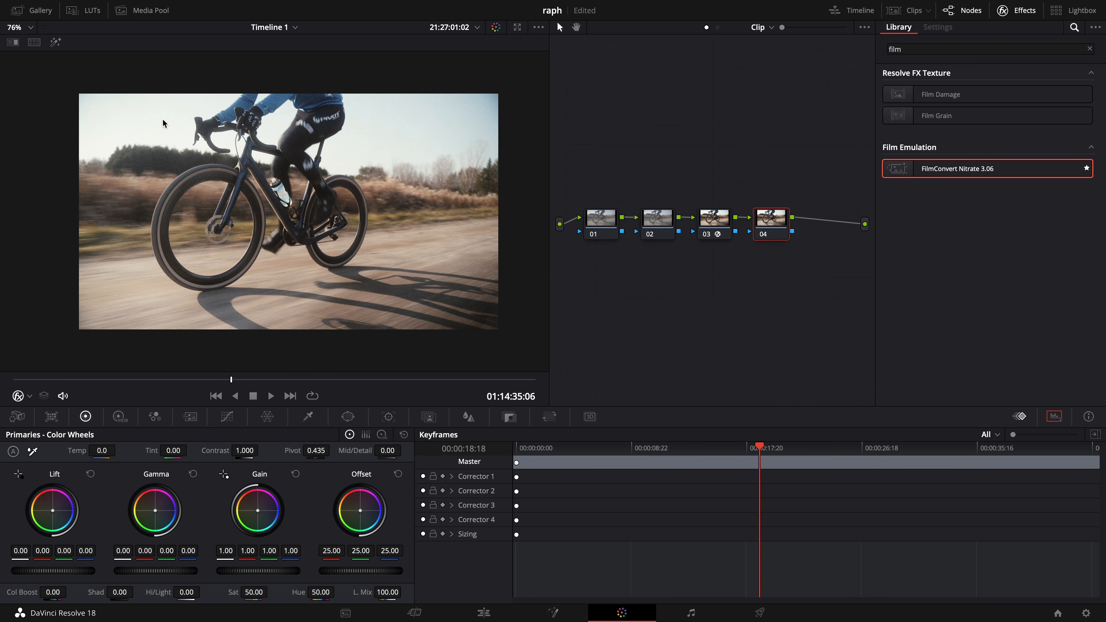
left_click(770, 225)
key("alt+p")
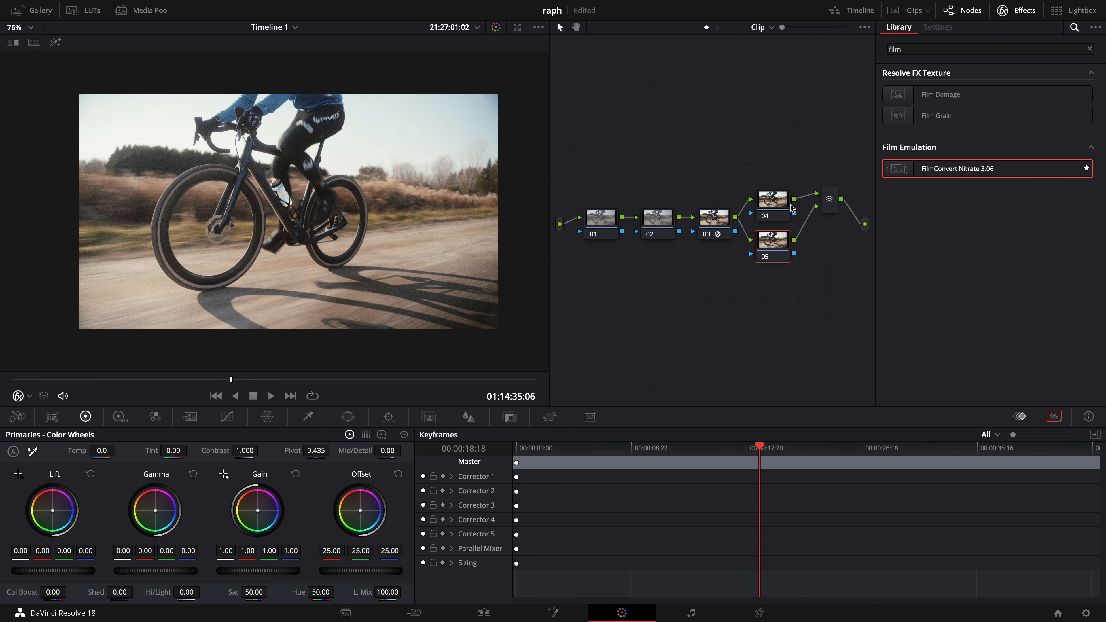
right_click(770, 204)
left_click(773, 203)
left_click(775, 203)
right_click(778, 203)
mouse_move(818, 257)
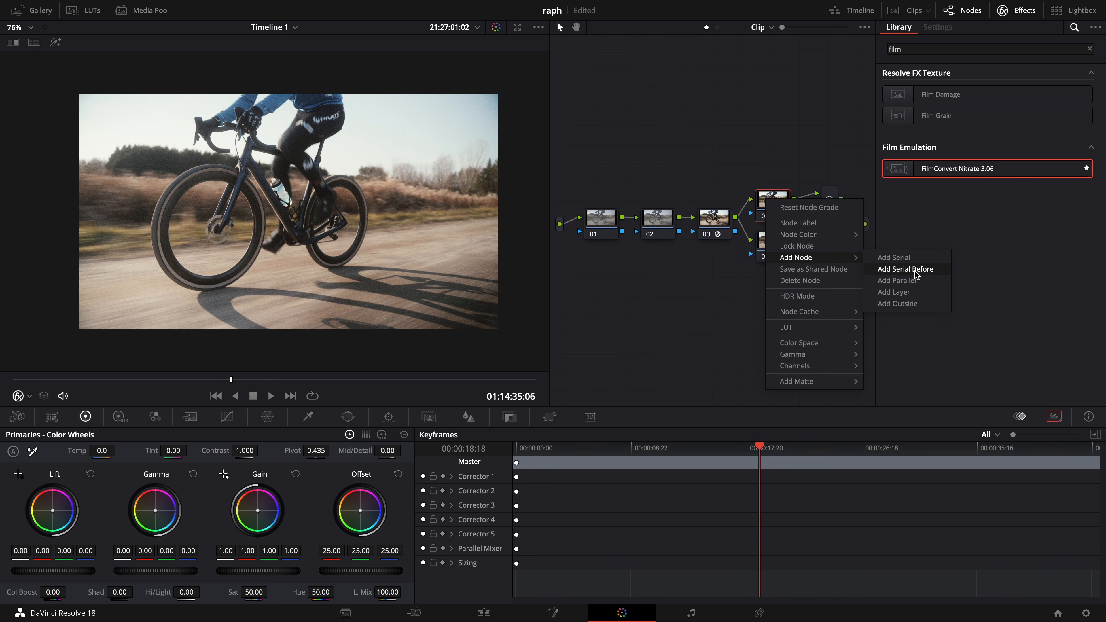
left_click(715, 308)
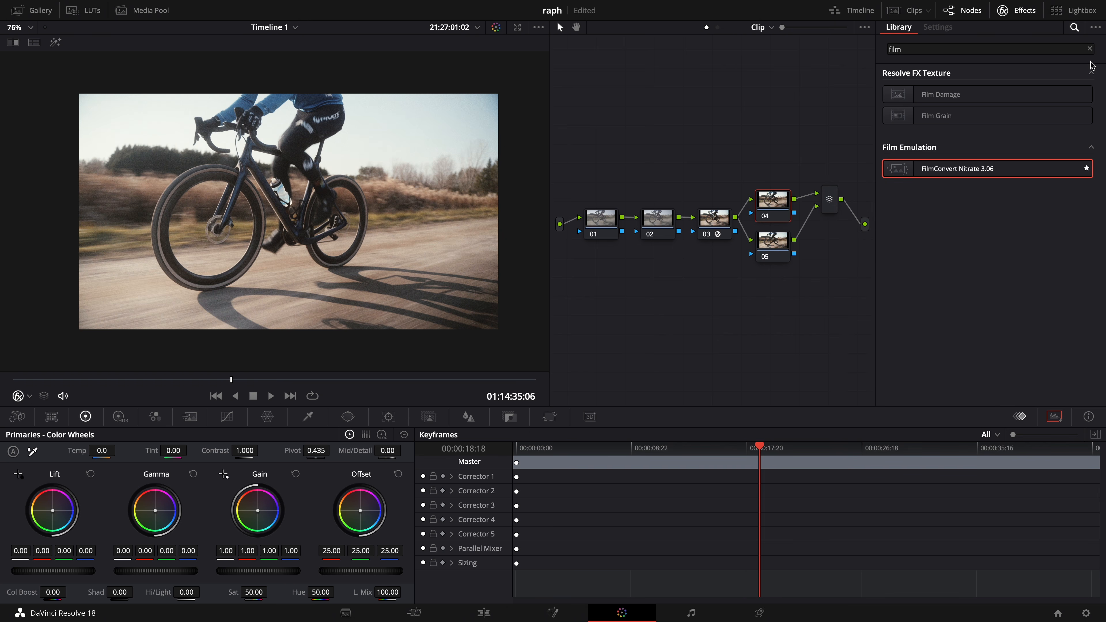
Step: Apply the Glow effect to node 04 and set its composite type to Softlight
left_click(1089, 48)
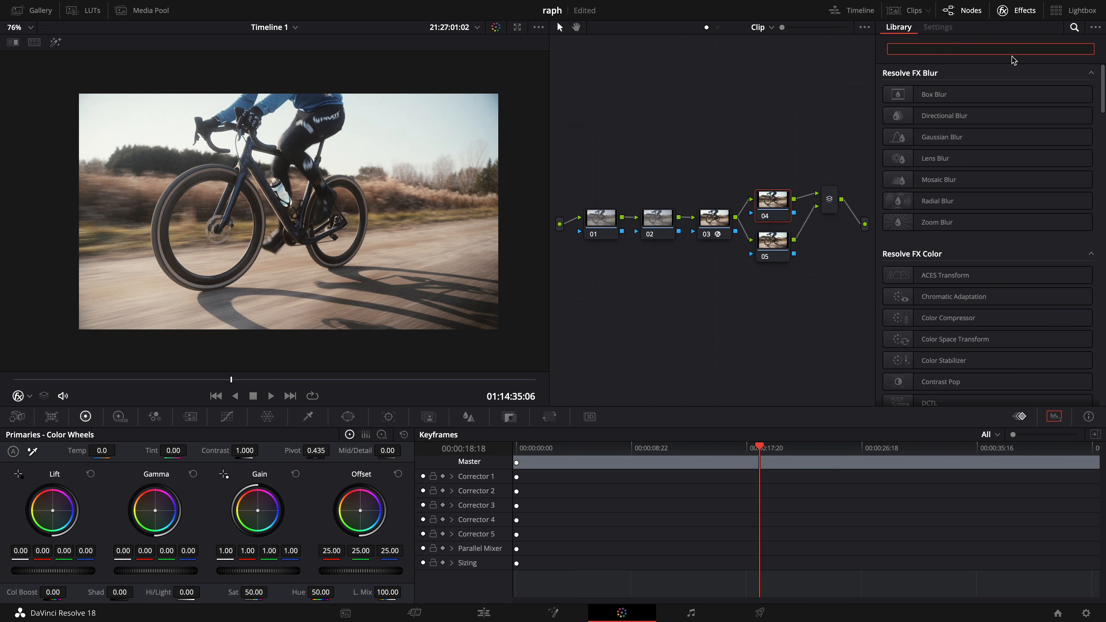
type("glow")
left_click_drag(936, 94, 773, 201)
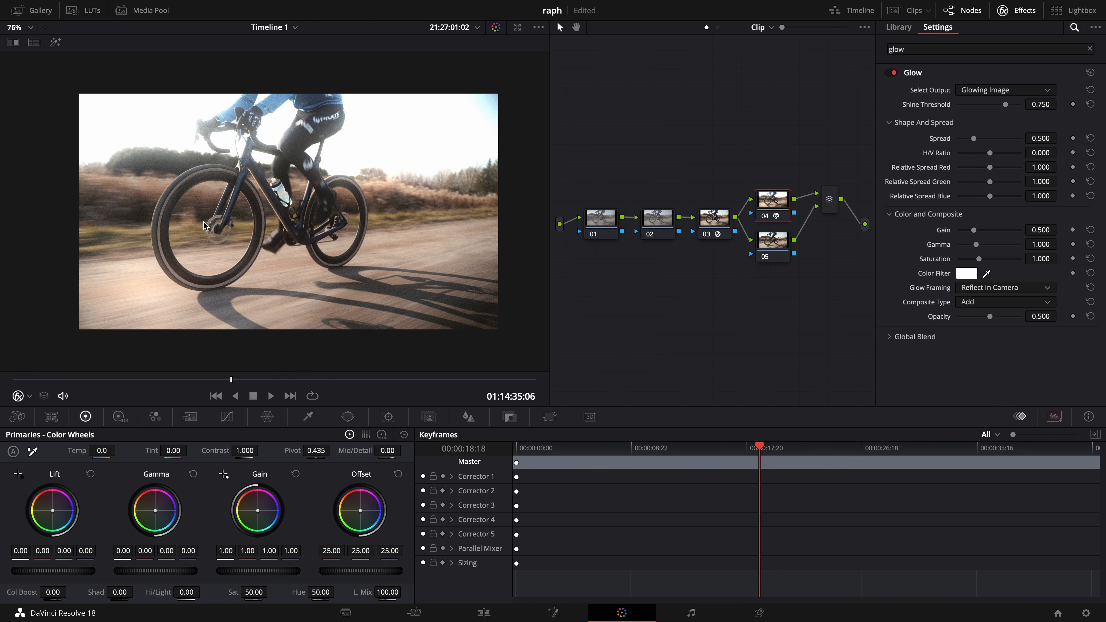
left_click(977, 304)
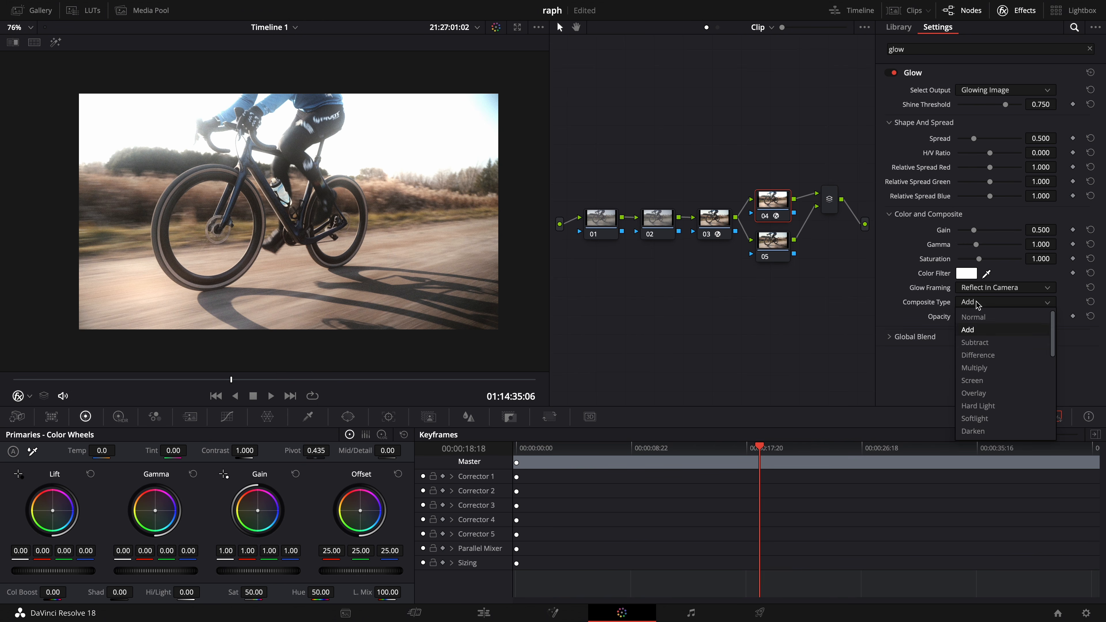
left_click(983, 419)
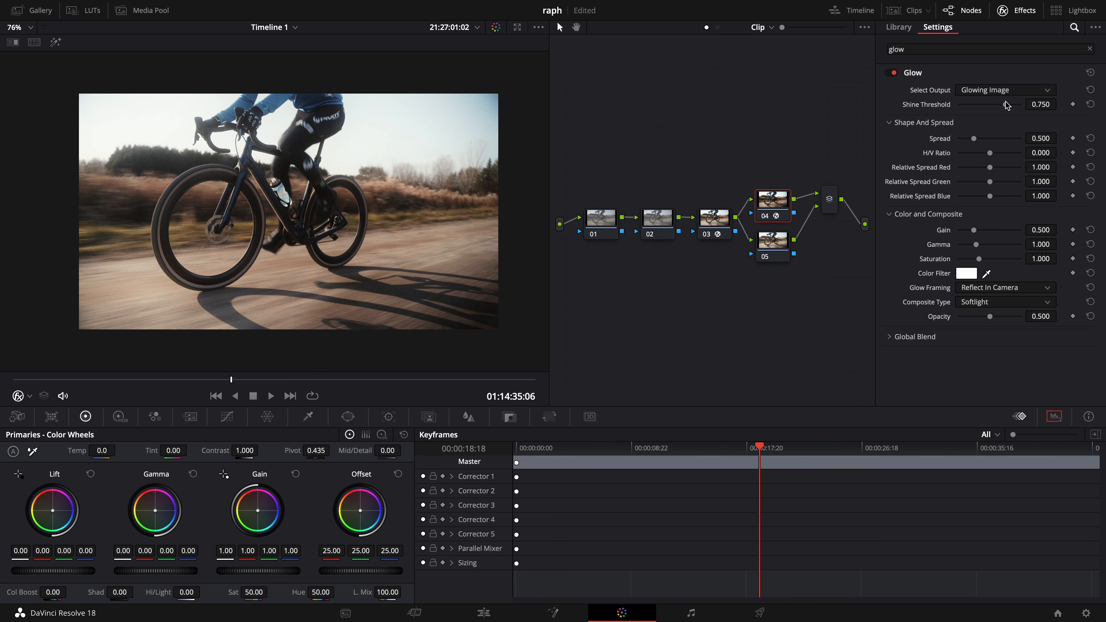
Step: Set the glow's shine threshold to 0.559, its spread to 0.550 and its global blend to 0.229
left_click_drag(1006, 106, 993, 106)
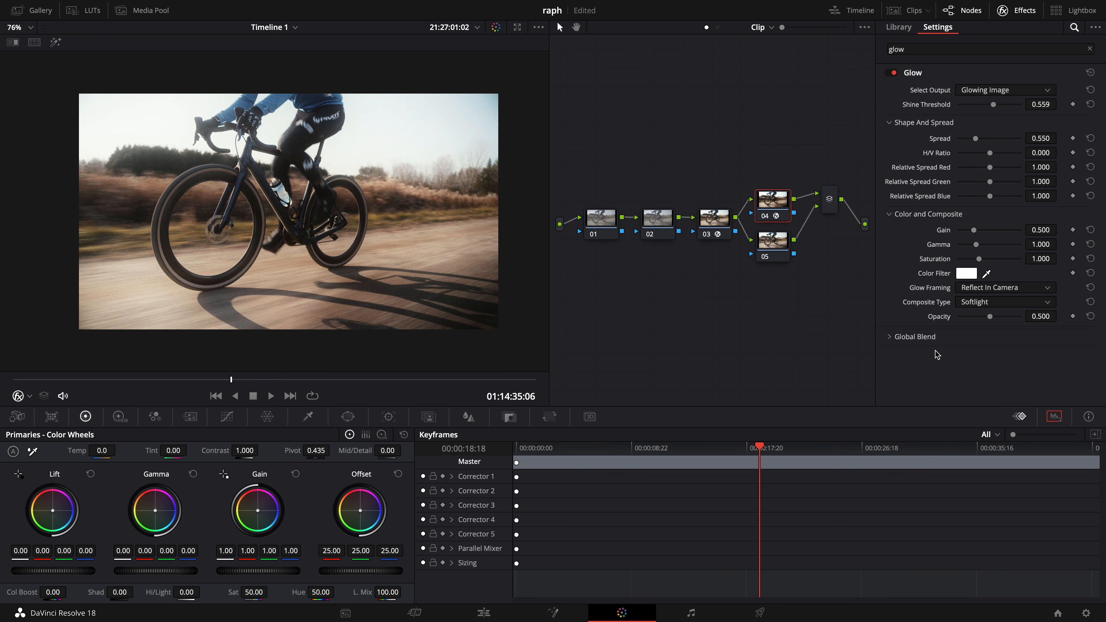
left_click(890, 338)
left_click_drag(996, 352, 972, 358)
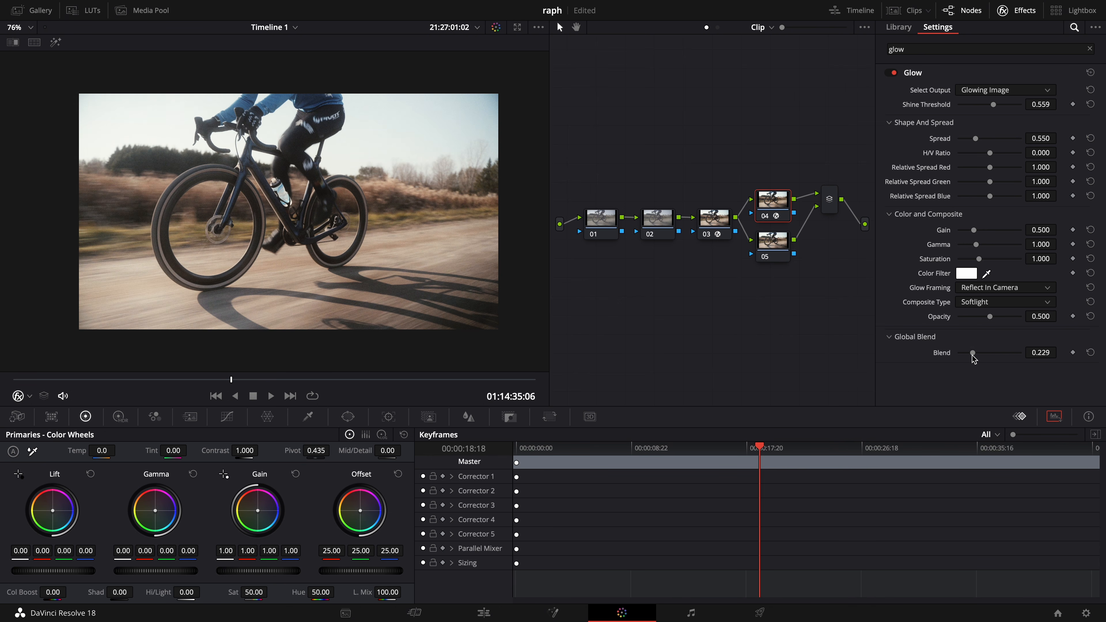
Step: Apply the Film Damage effect to node 05
left_click(775, 243)
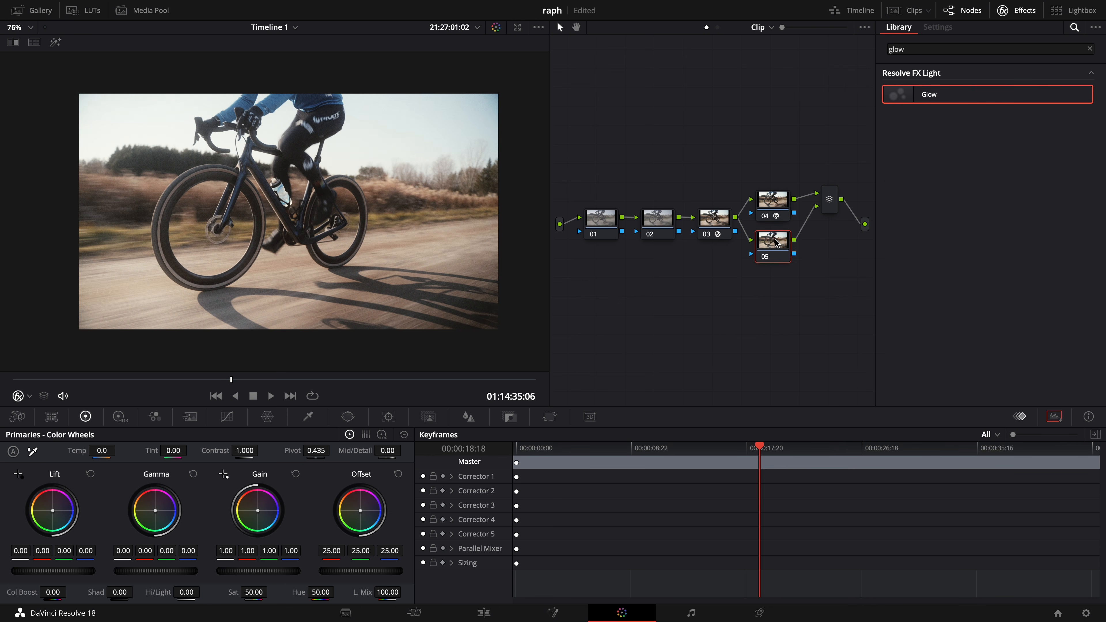
left_click(1090, 49)
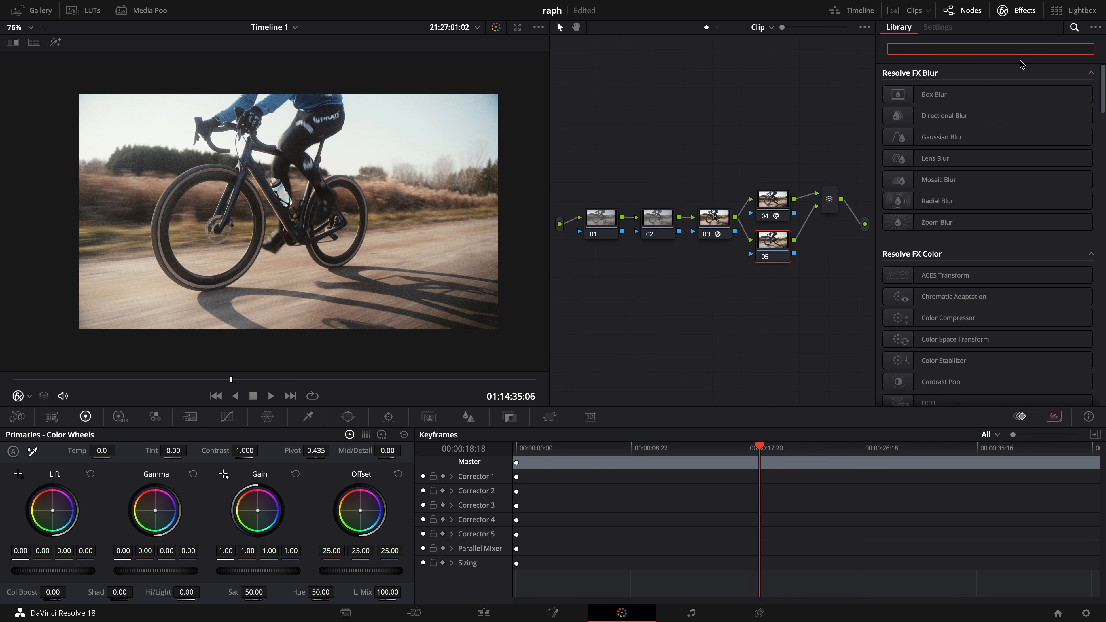
type("film")
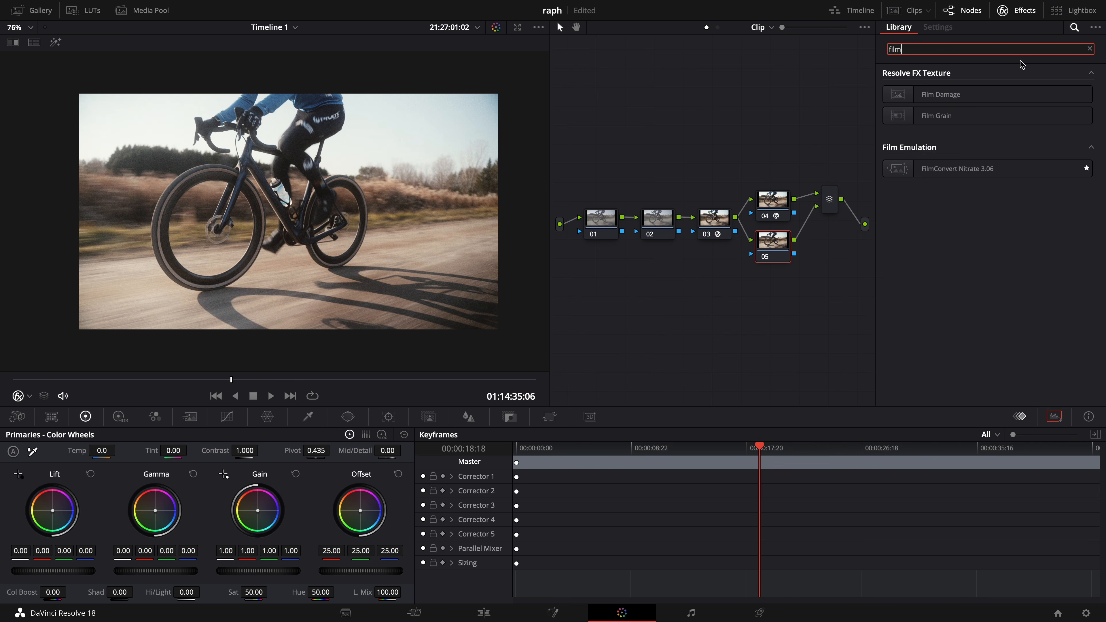
left_click_drag(984, 94, 768, 244)
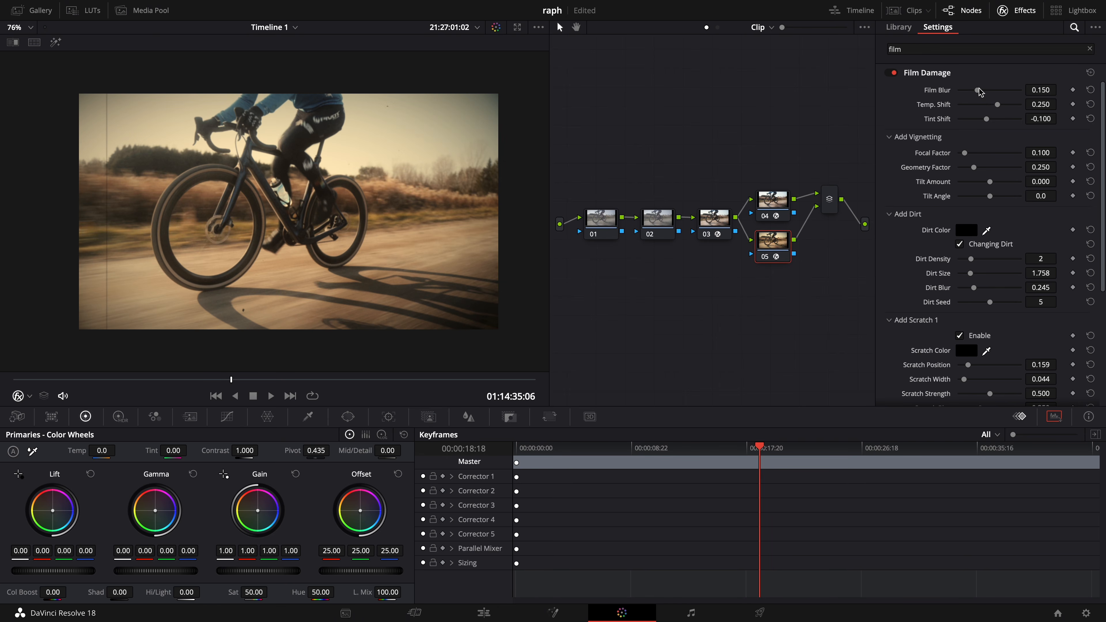
Step: Zero the Film Damage blur, vignetting factors, dirt density and dirt blur, turn off changing dirt and disable Scratch 1
left_click_drag(977, 90, 869, 84)
left_click_drag(964, 153, 958, 153)
left_click_drag(972, 168, 957, 168)
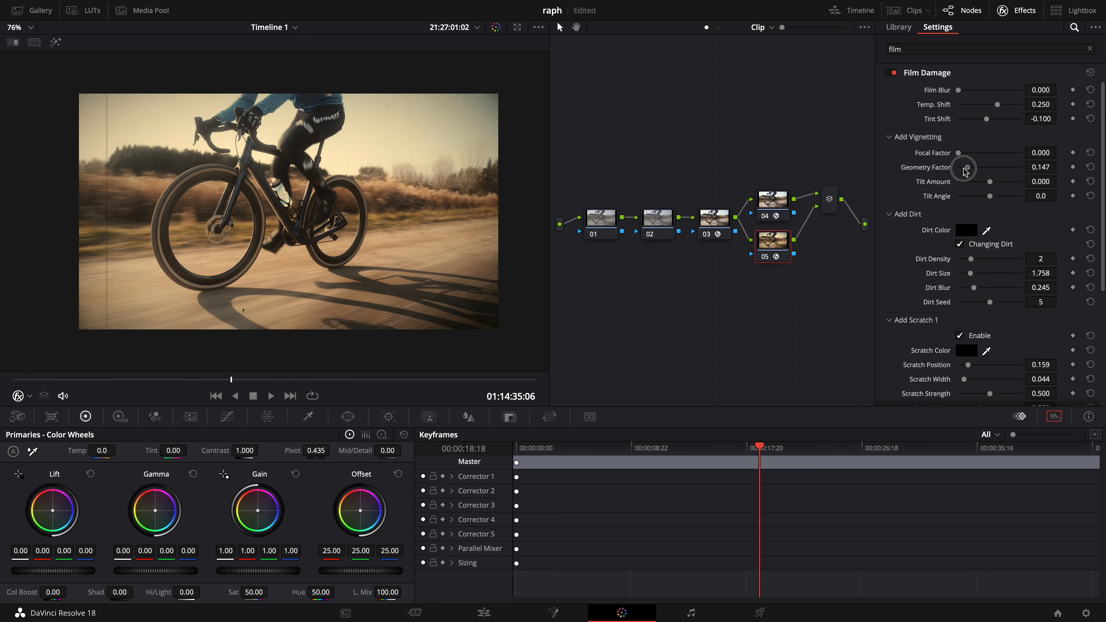
left_click(959, 244)
left_click_drag(970, 258, 934, 294)
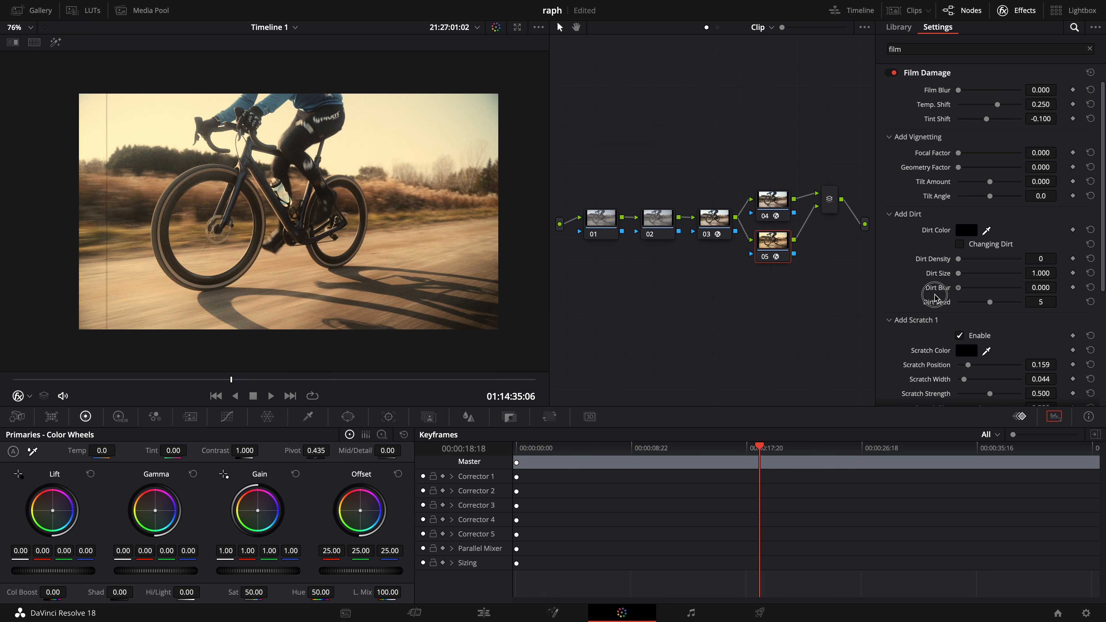
left_click(959, 336)
scroll(962, 339, "down", 3)
left_click_drag(966, 260, 951, 260)
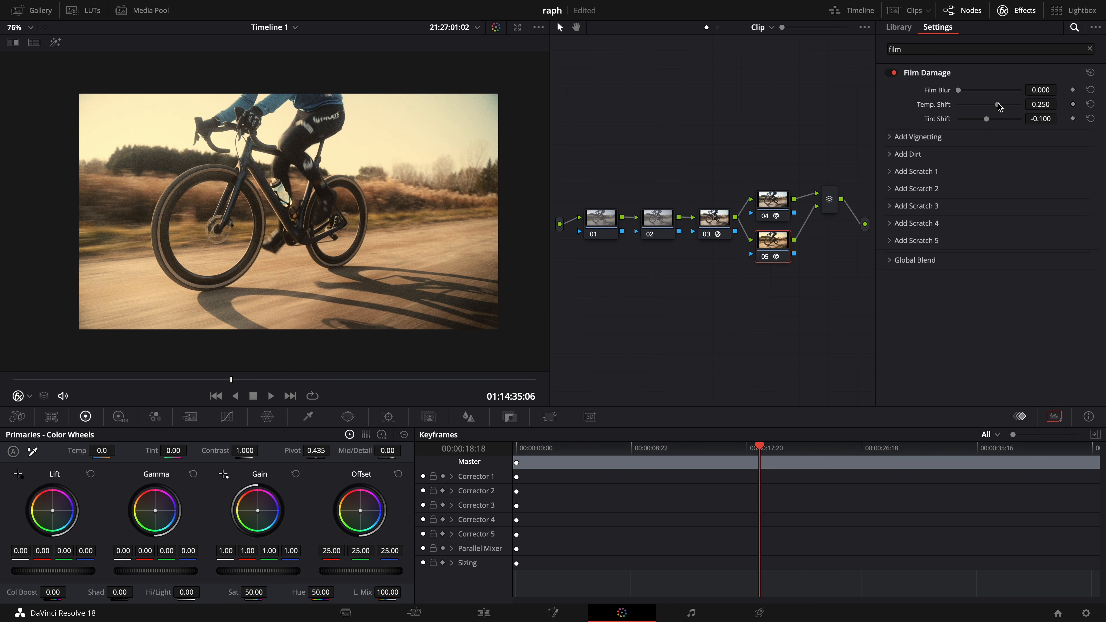
Step: Set the Film Damage temperature shift to 0.101 and the tint shift to -0.193
left_click_drag(997, 103, 983, 118)
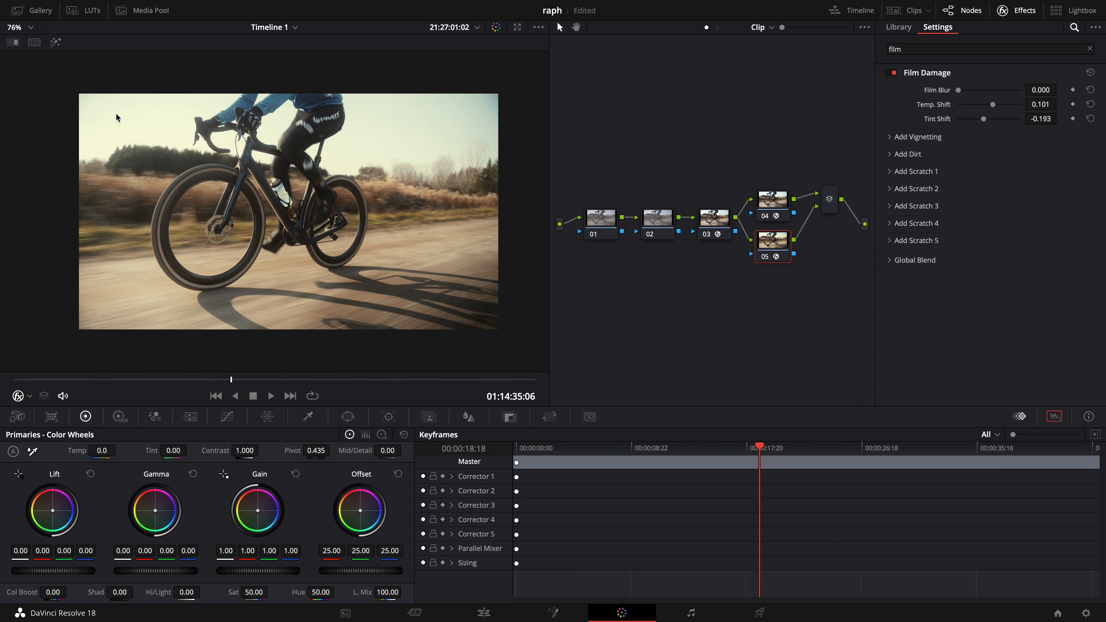
Step: Lower the highlights of node 02 in the primaries adjustments
left_click(661, 223)
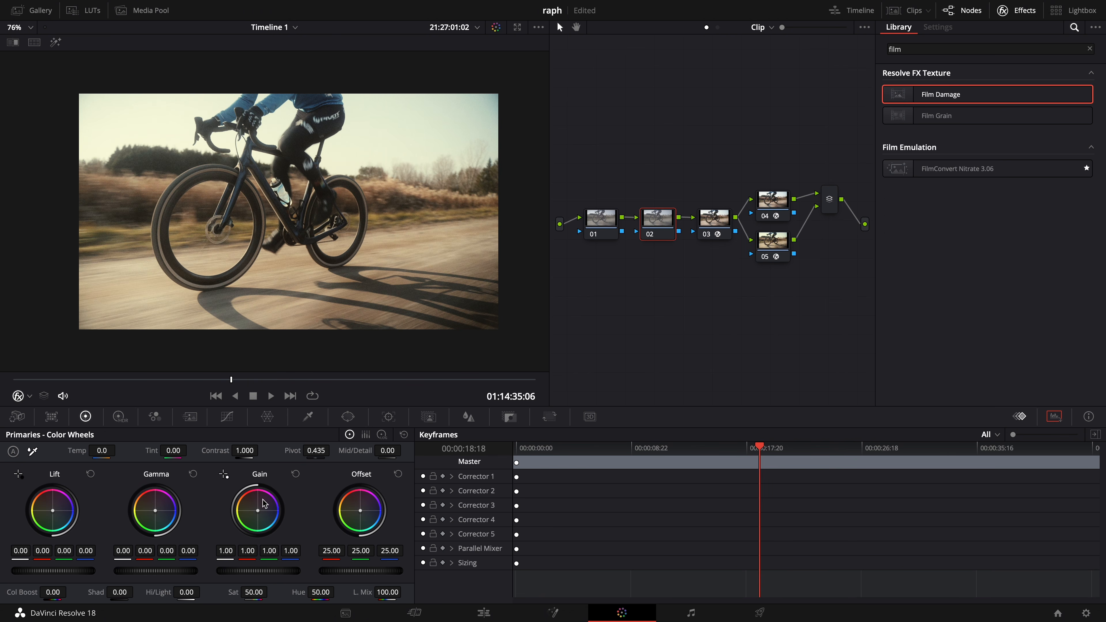
left_click_drag(159, 591, 132, 592)
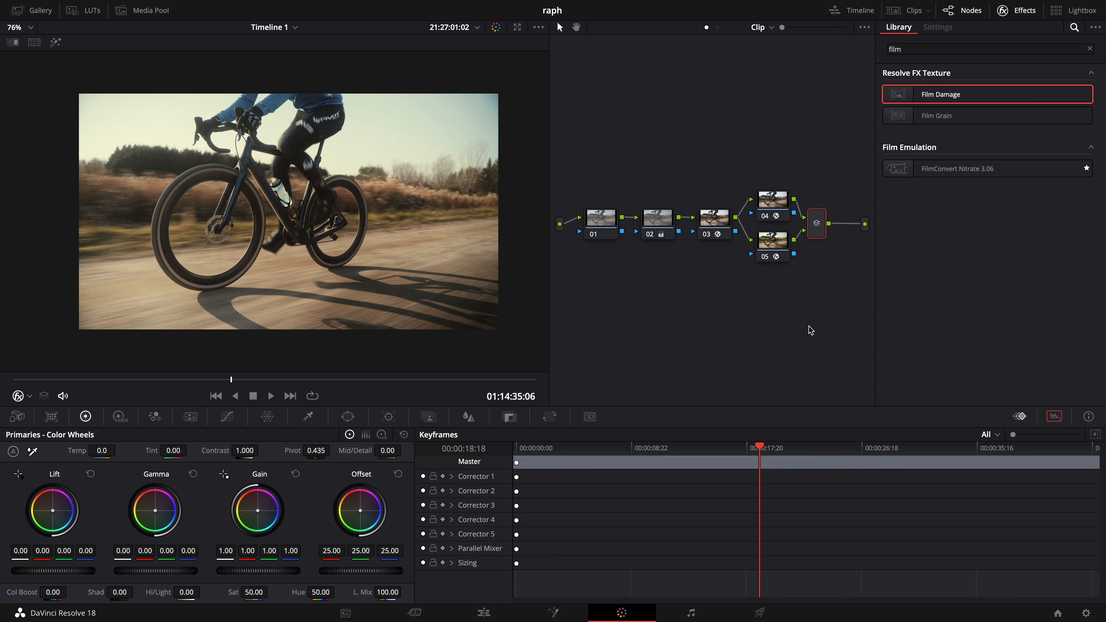
Step: Add serial node 07 after the mixer and attach outside node 08 to it
key("alt+p")
right_click(581, 268)
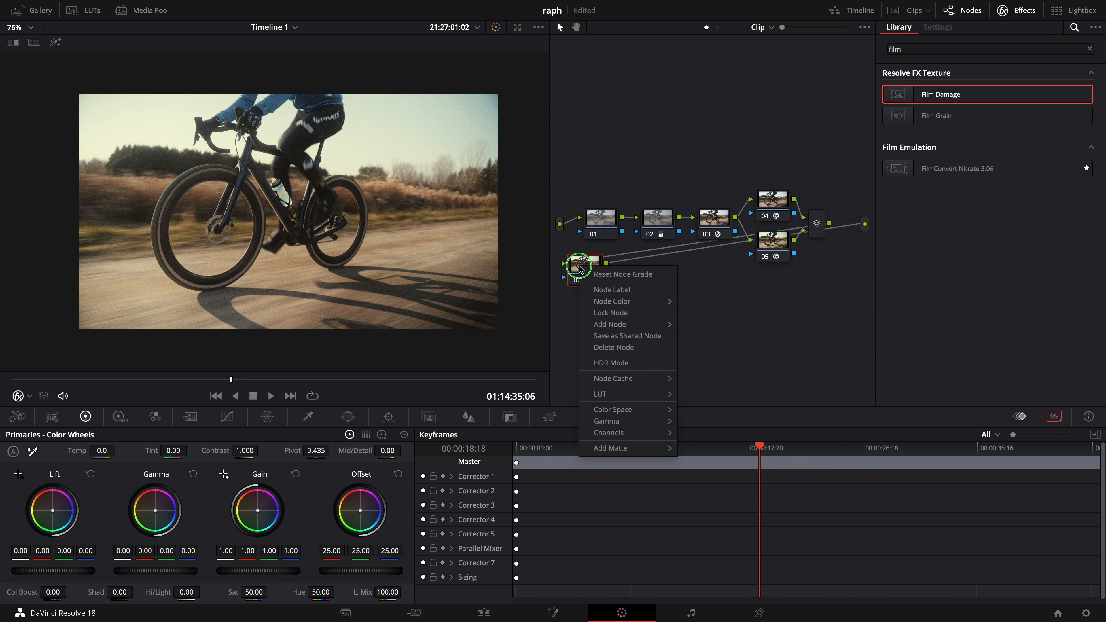
mouse_move(614, 325)
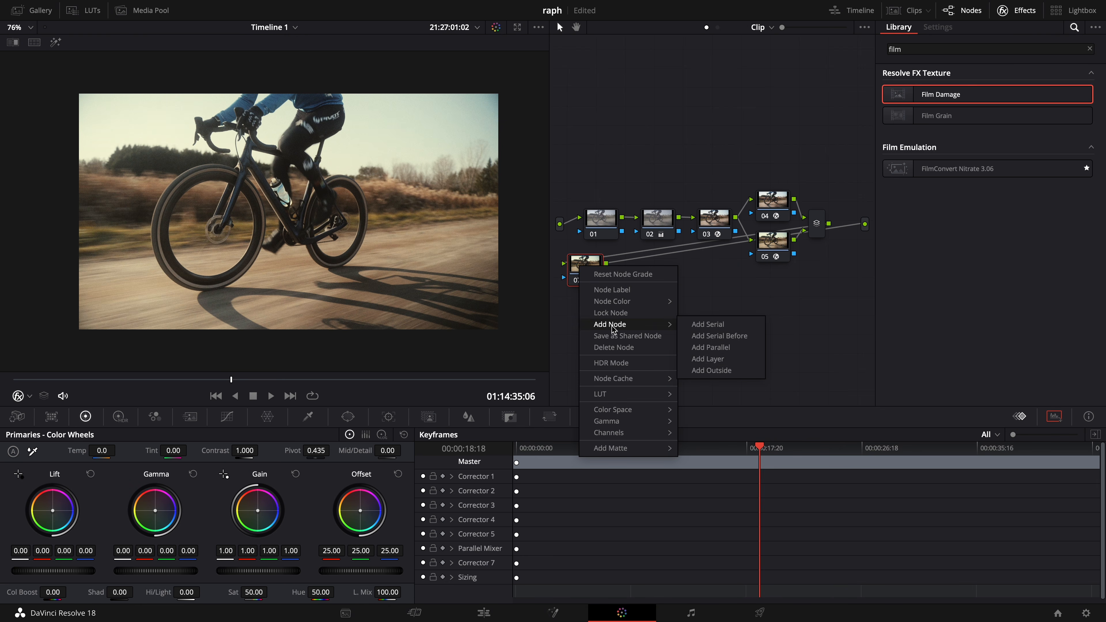
left_click(712, 357)
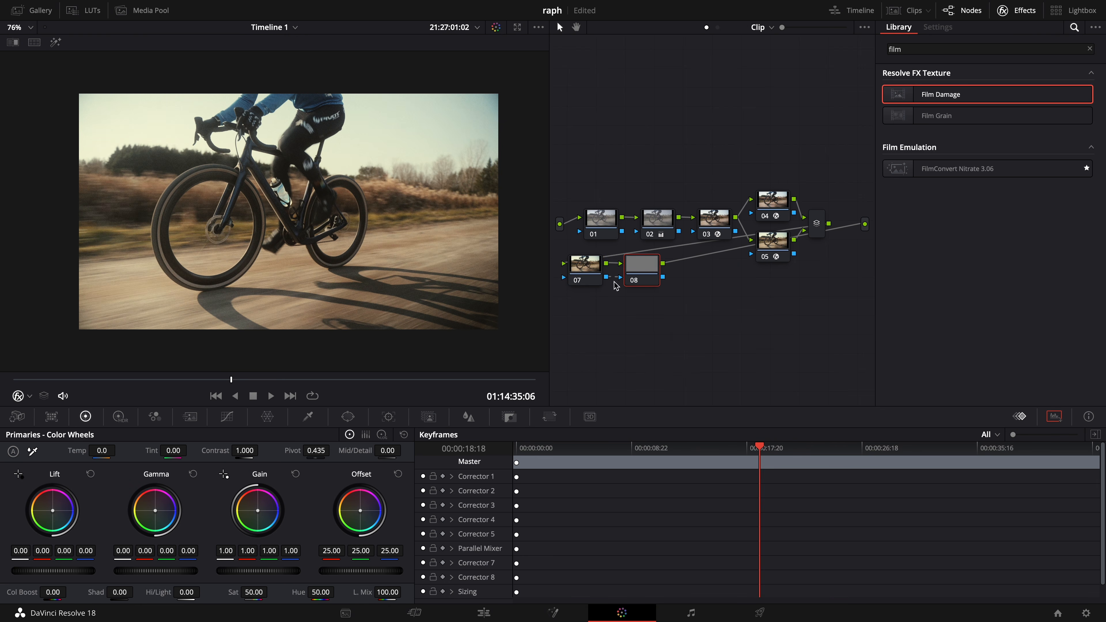
Step: Add a circle window around the bicycle on node 07, with aspect 71.98, rotation -8.99 and a widely softened edge
left_click(585, 264)
left_click(343, 417)
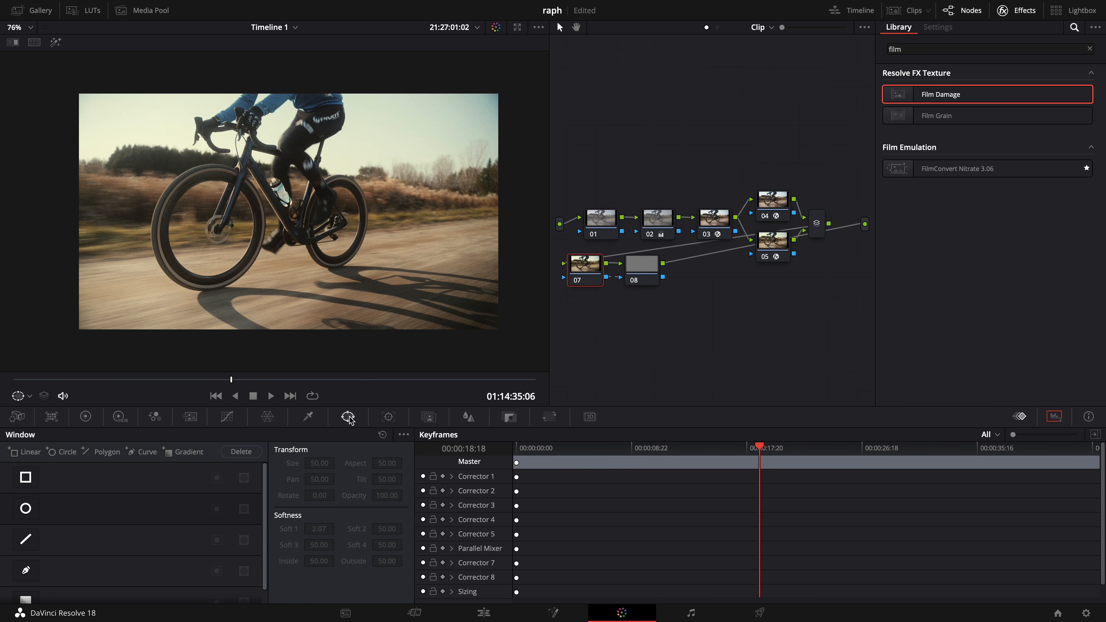
left_click(26, 509)
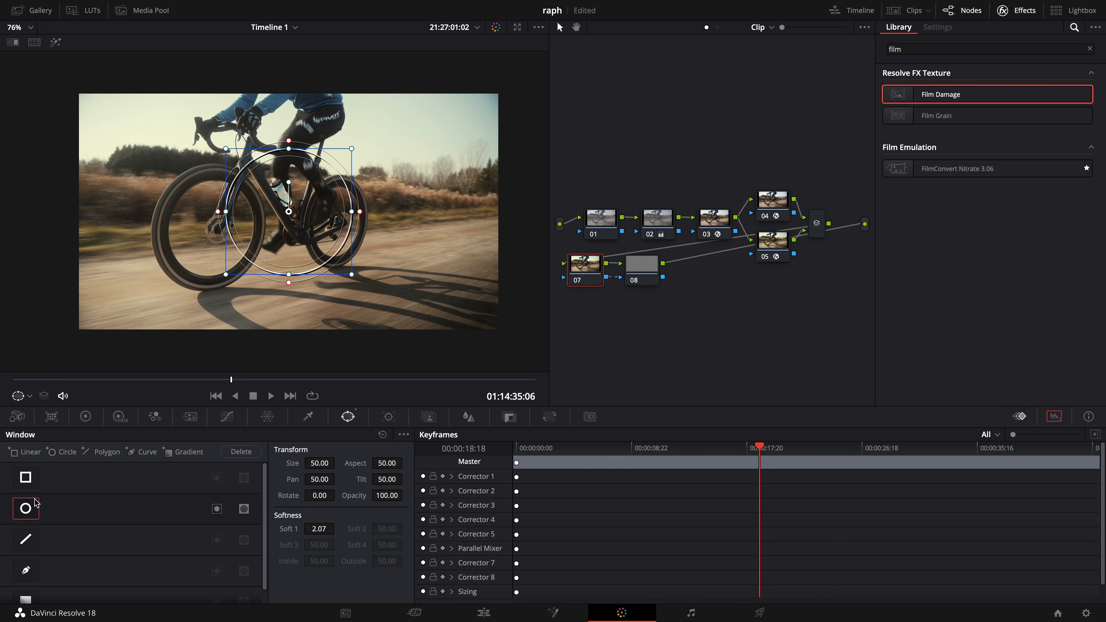
left_click_drag(351, 211, 401, 215)
left_click_drag(320, 232, 298, 238)
left_click_drag(266, 188, 245, 187)
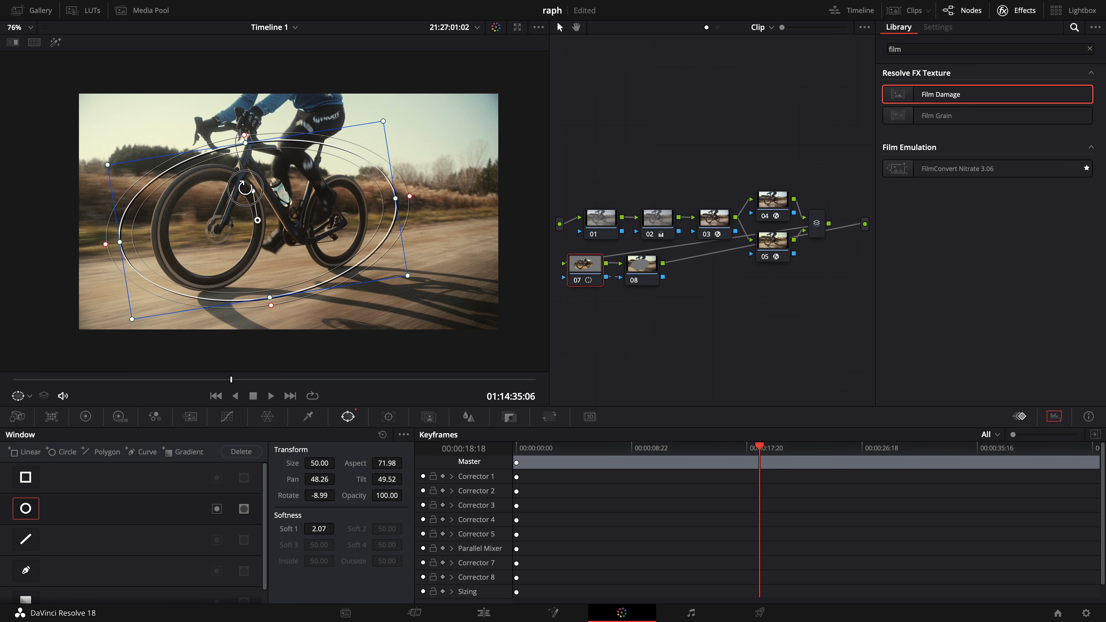
left_click_drag(410, 196, 724, 185)
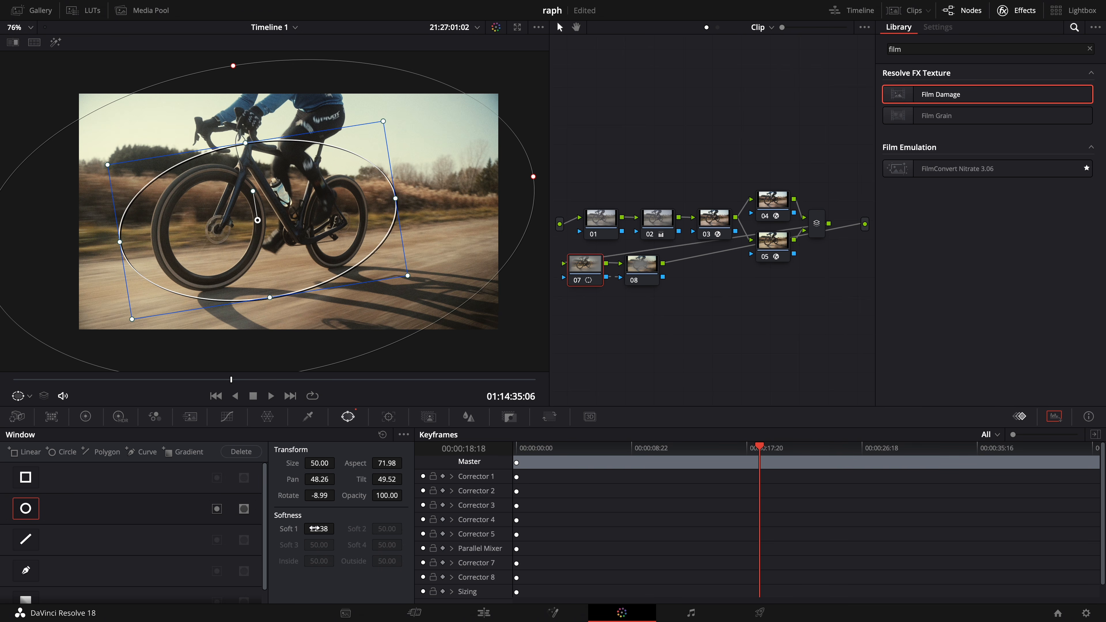
Step: Set the circle window's Soft 1 to 24.89 and lower the midtones of node 07's custom curve
left_click_drag(315, 528, 384, 533)
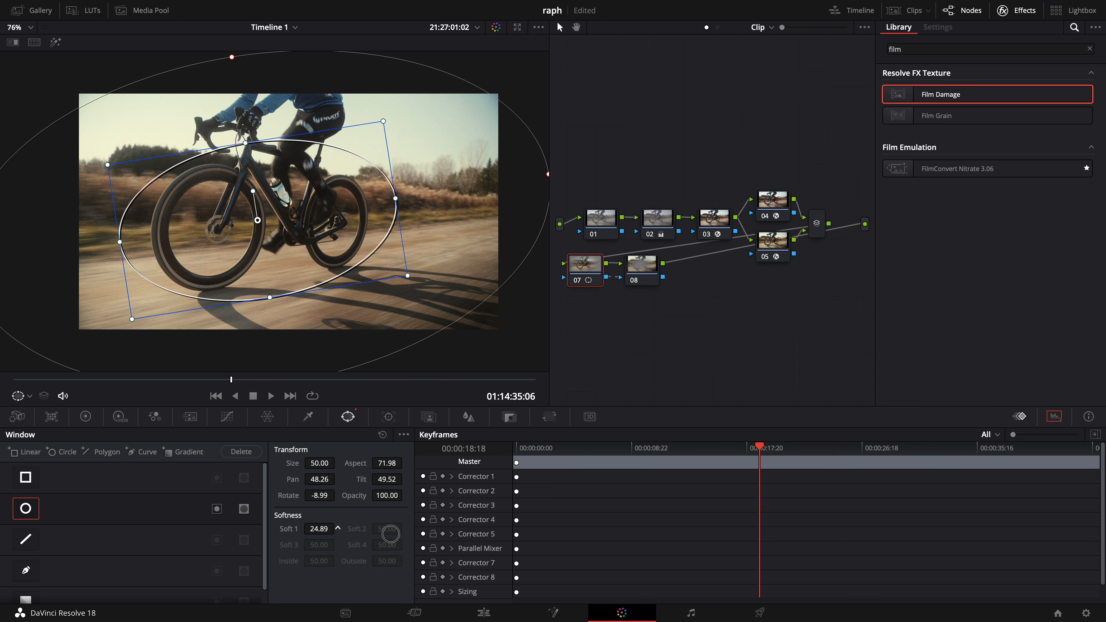
left_click(230, 419)
left_click_drag(145, 518, 143, 539)
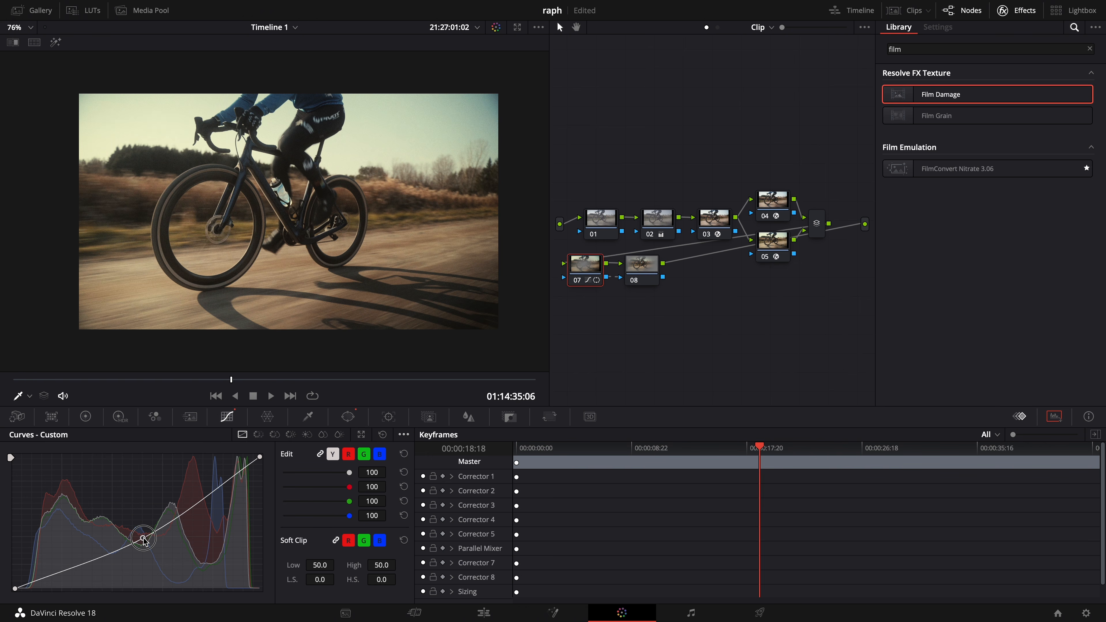
Step: Enable editable splines for node 08's custom curve and bend it upward to brighten the area outside the window
left_click(643, 266)
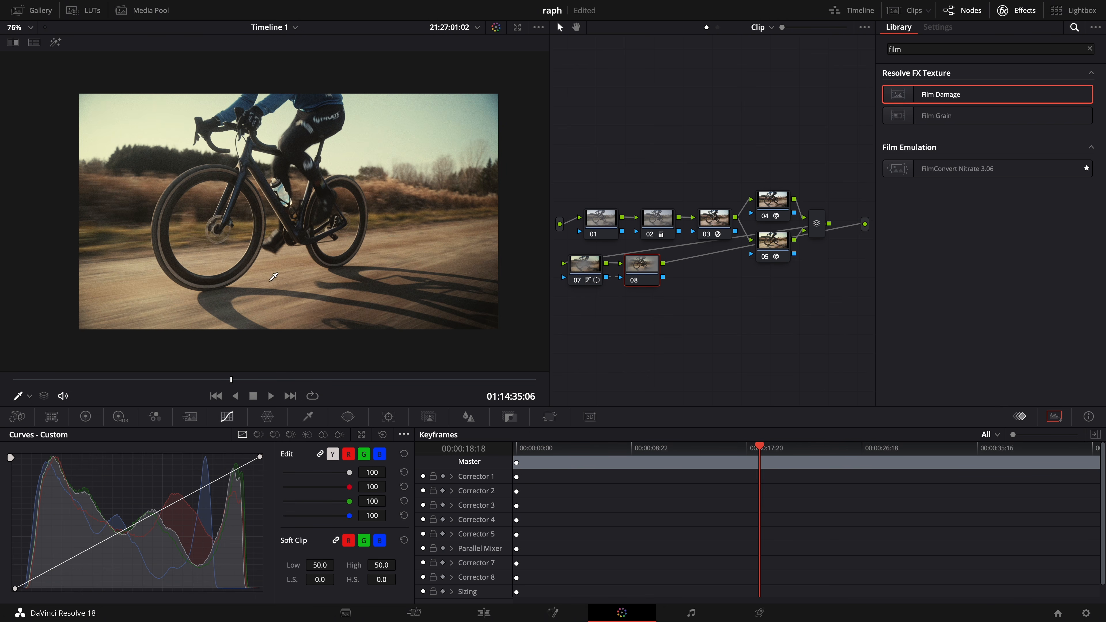
left_click(403, 434)
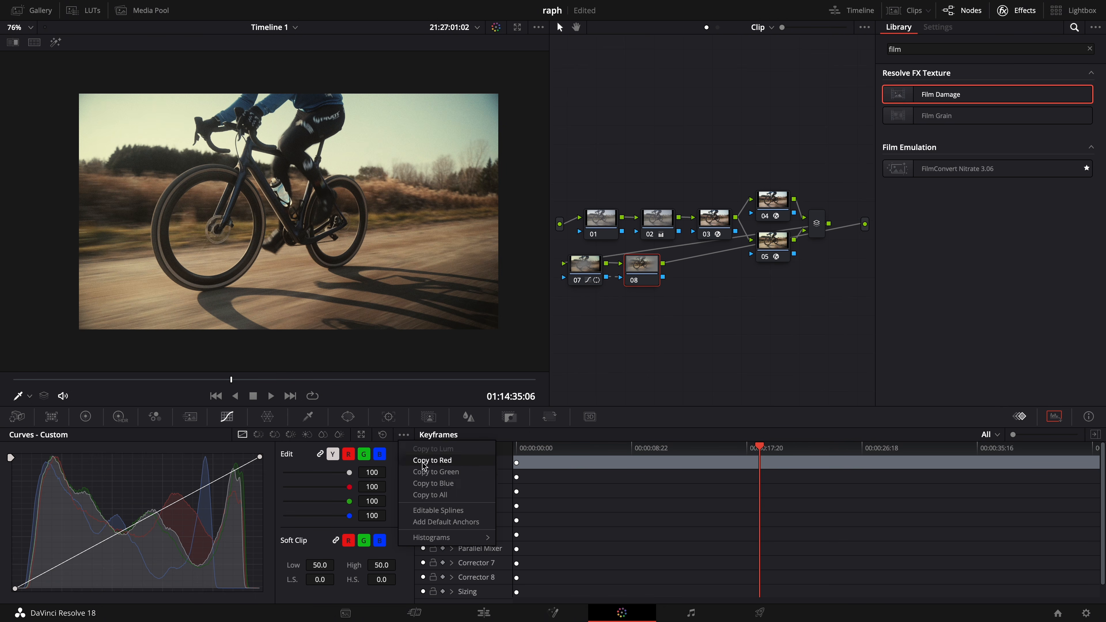
left_click(429, 512)
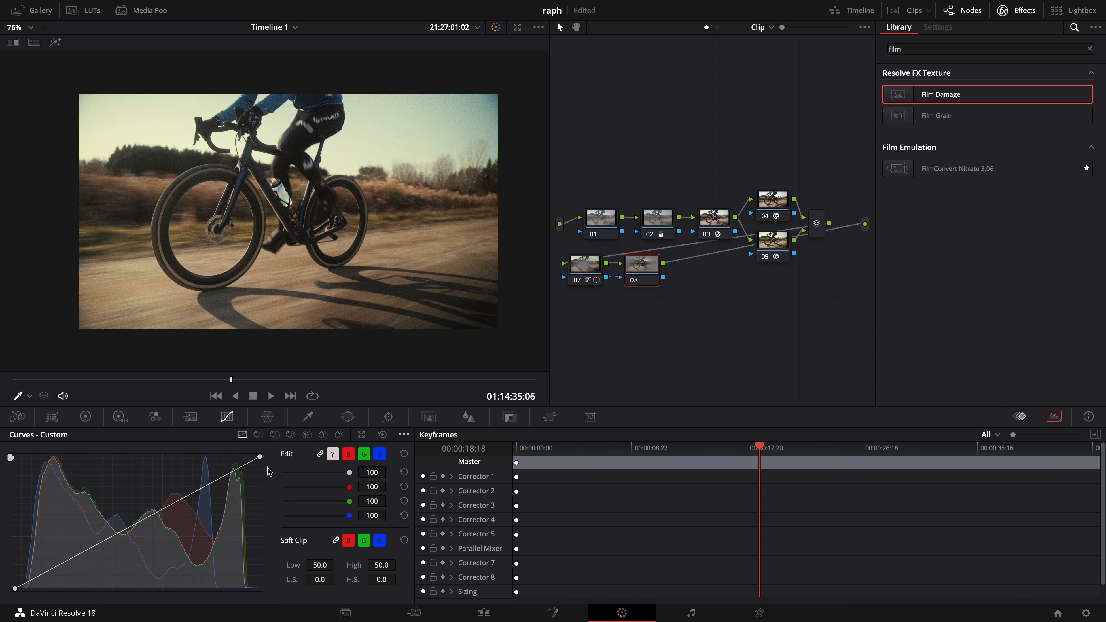
left_click(145, 520)
left_click_drag(145, 520, 136, 501)
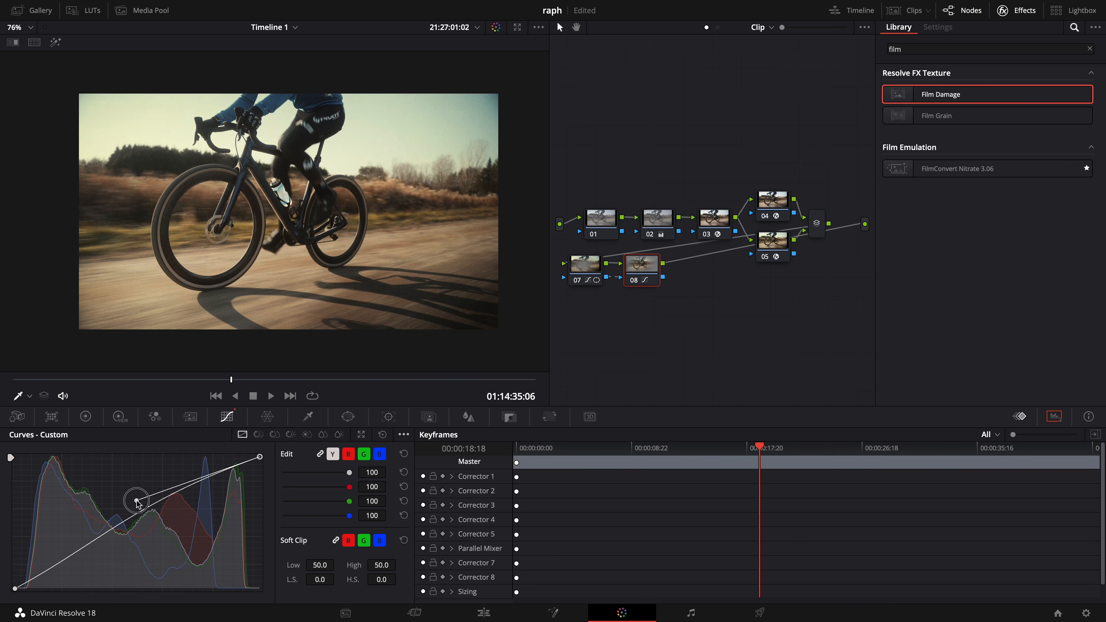
Step: Add serial node 09 after node 08 and slightly adjust its blur radius with the colour channels linked
key("alt+s")
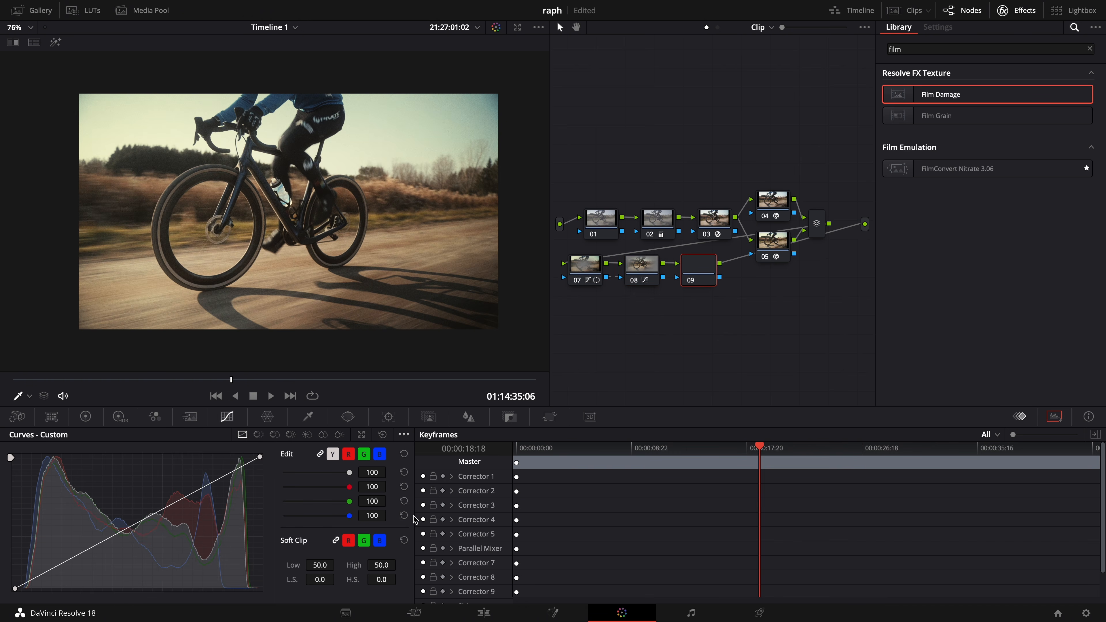
left_click(468, 417)
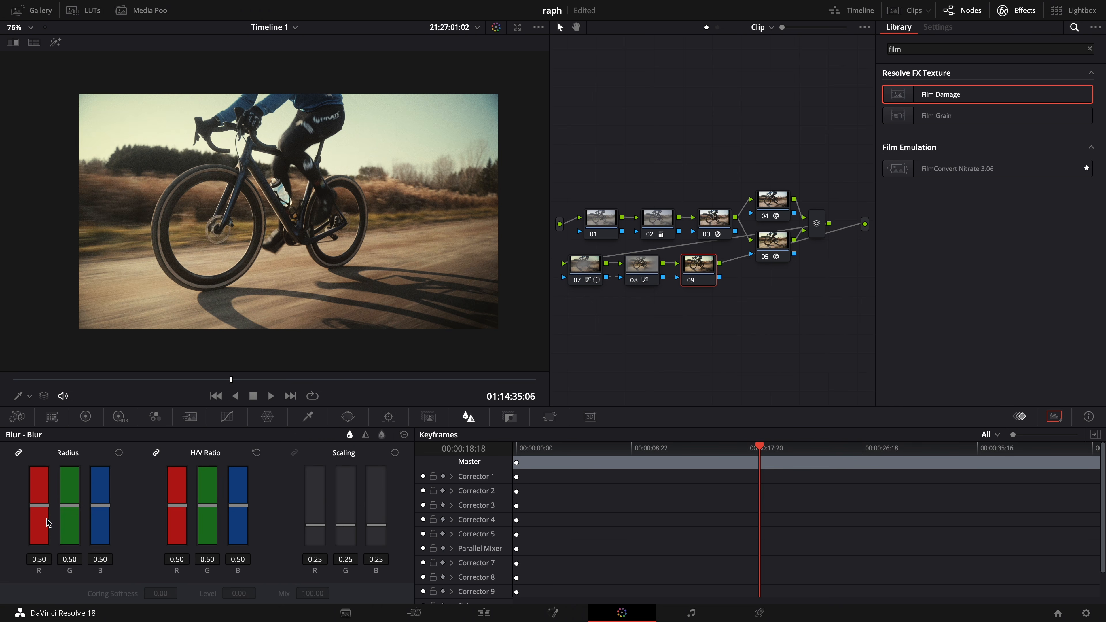
left_click_drag(39, 506, 40, 505)
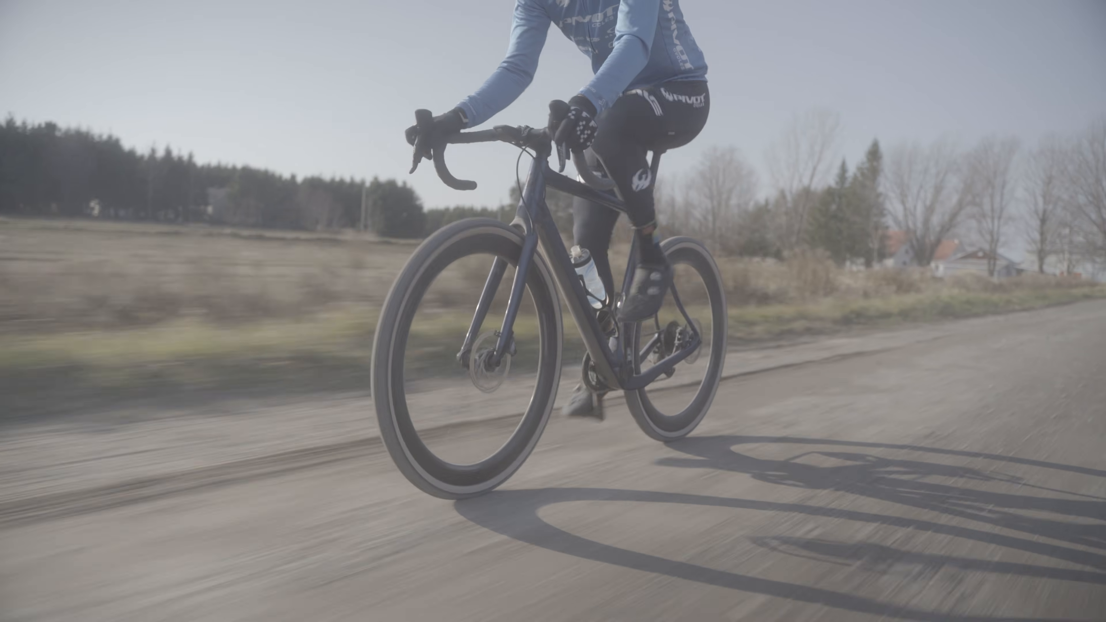